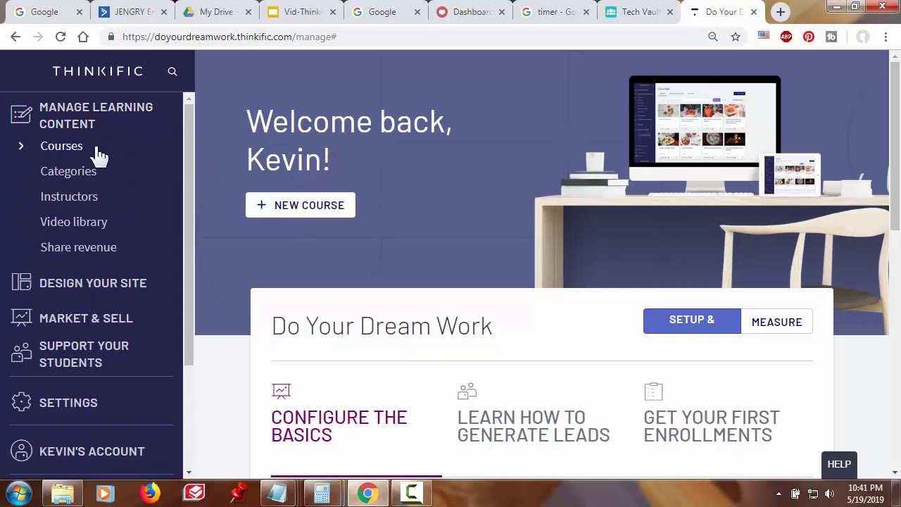
Open the landing page builder from within Demo Thinkific Course, and return to the course list.
click(81, 148)
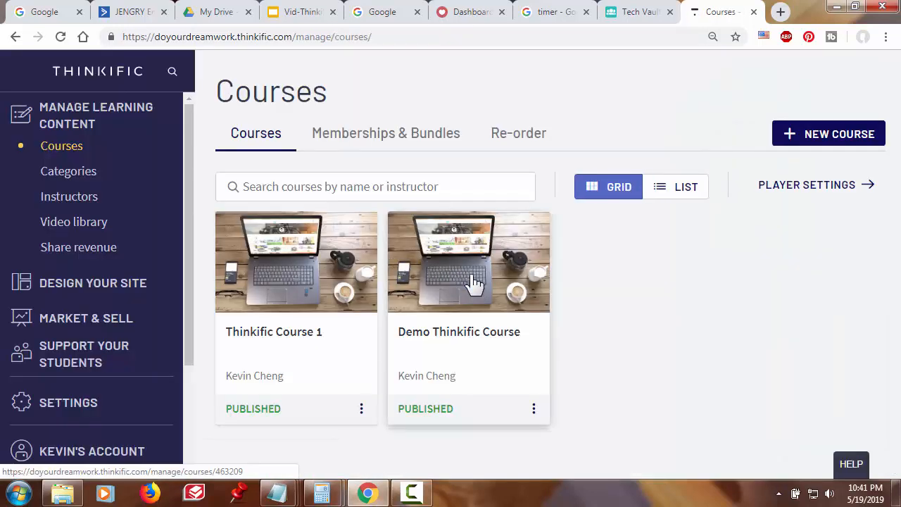
click(473, 282)
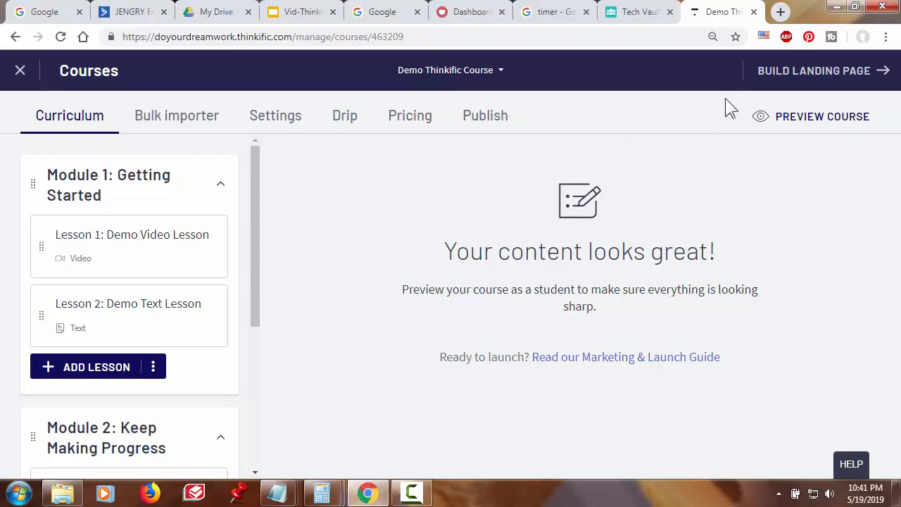
click(815, 82)
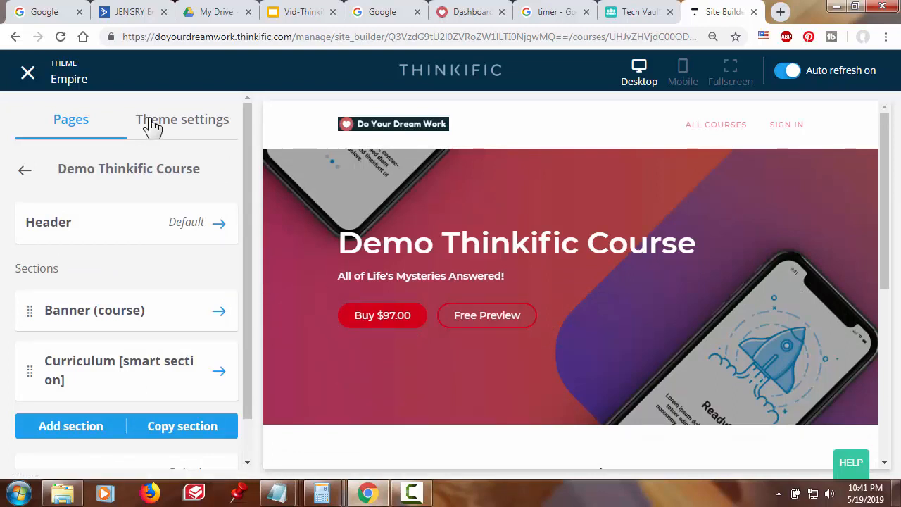
click(25, 76)
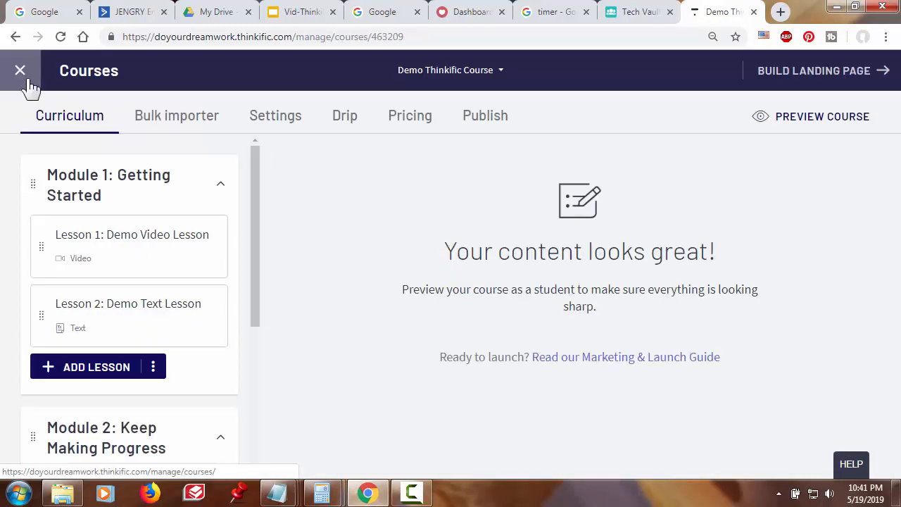
click(24, 77)
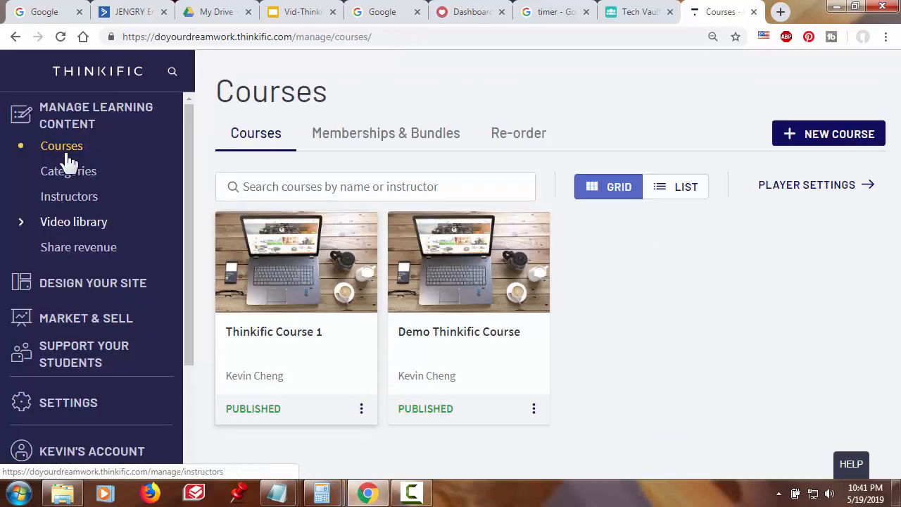
Open the Demo Thinkific Course landing page through the Site Builder's course pages.
click(96, 289)
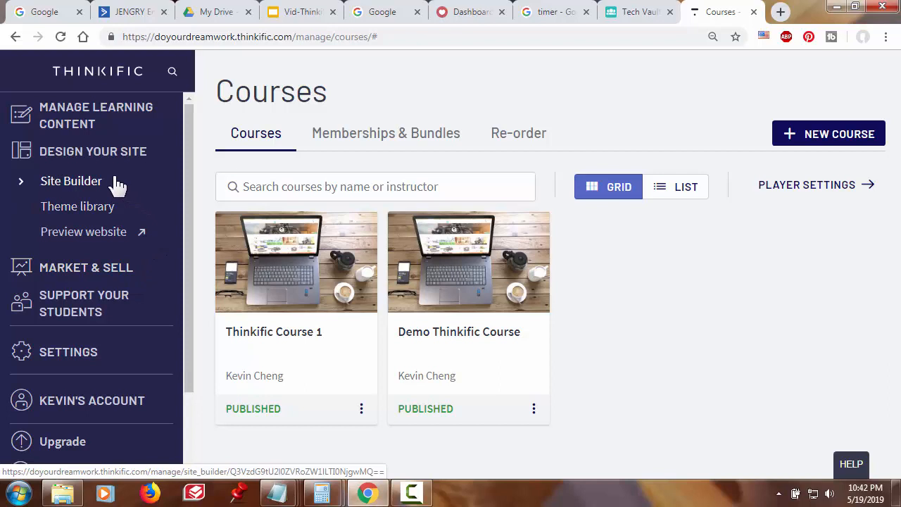
click(69, 183)
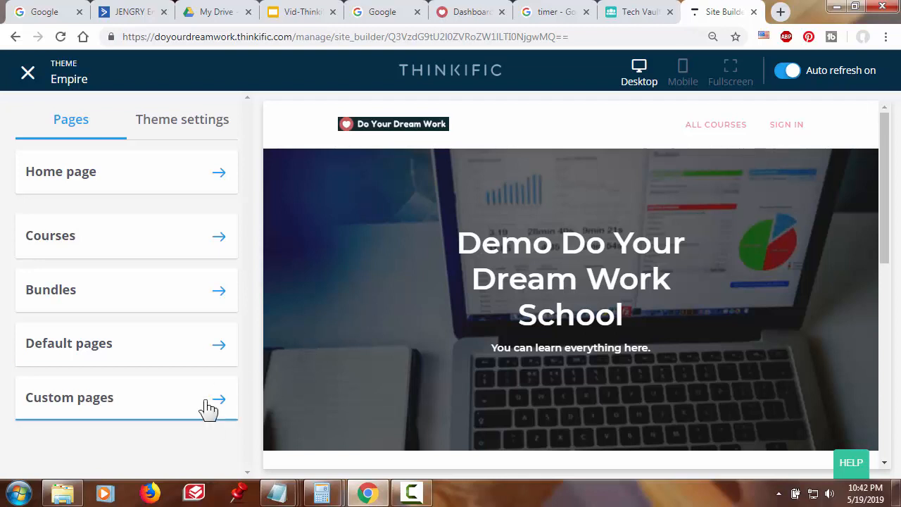
click(68, 247)
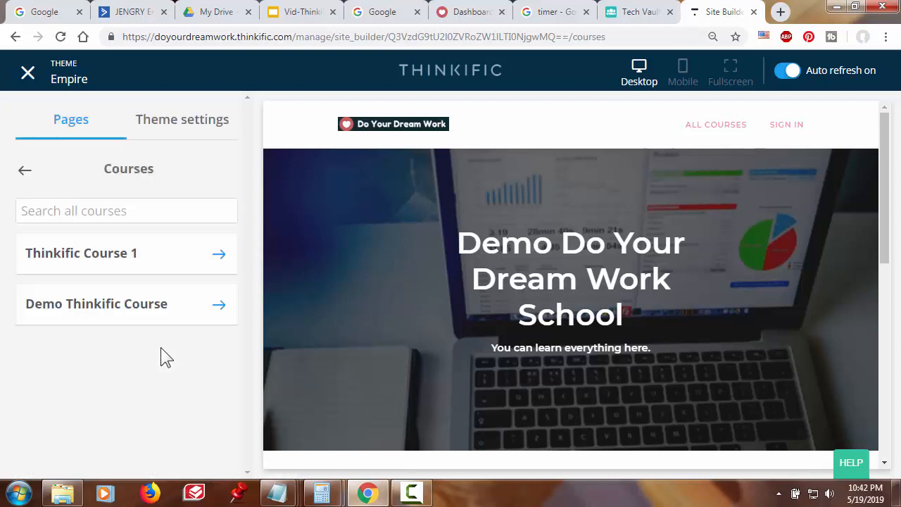
click(110, 317)
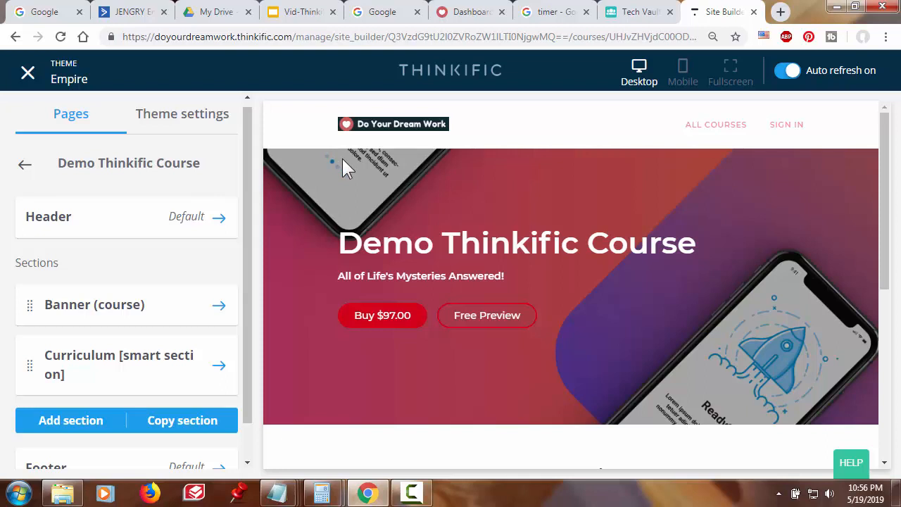
Examine the landing page preview from the banner down to the course curriculum.
scroll(342, 158, down, 3)
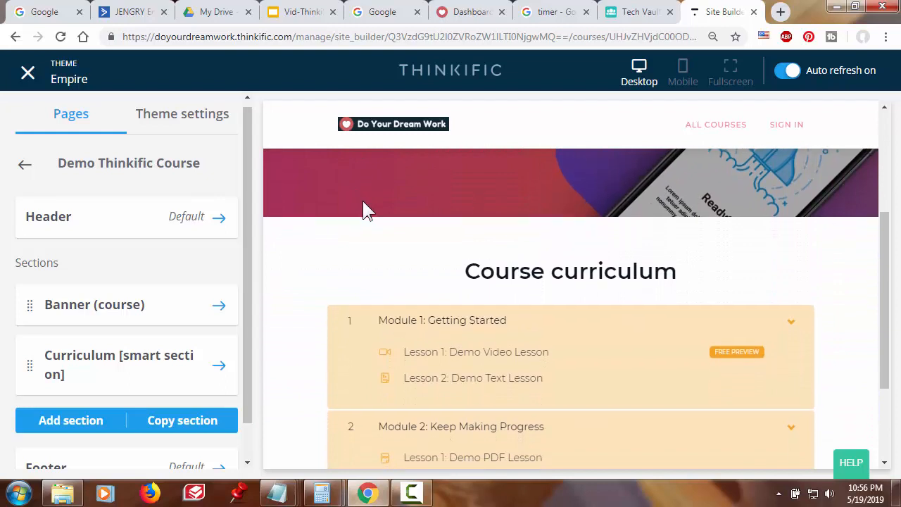
scroll(362, 201, down, 2)
scroll(314, 212, up, 1)
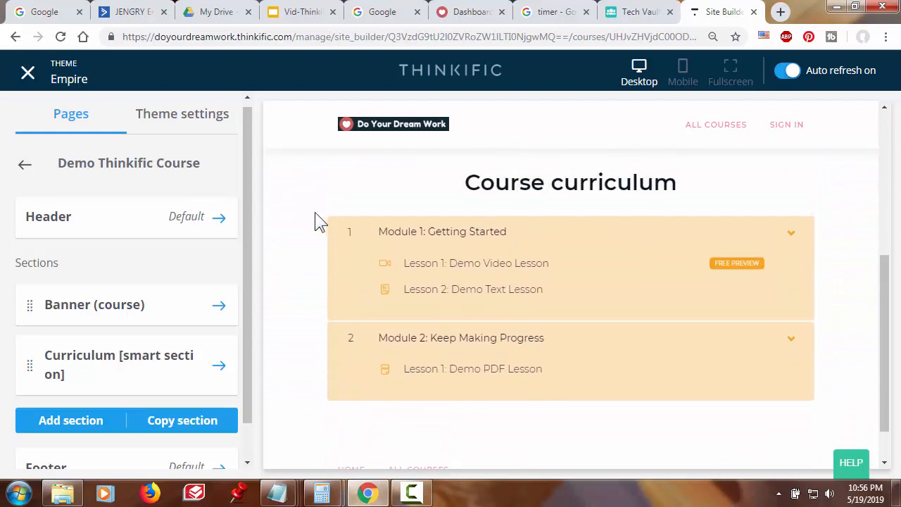
scroll(314, 212, up, 3)
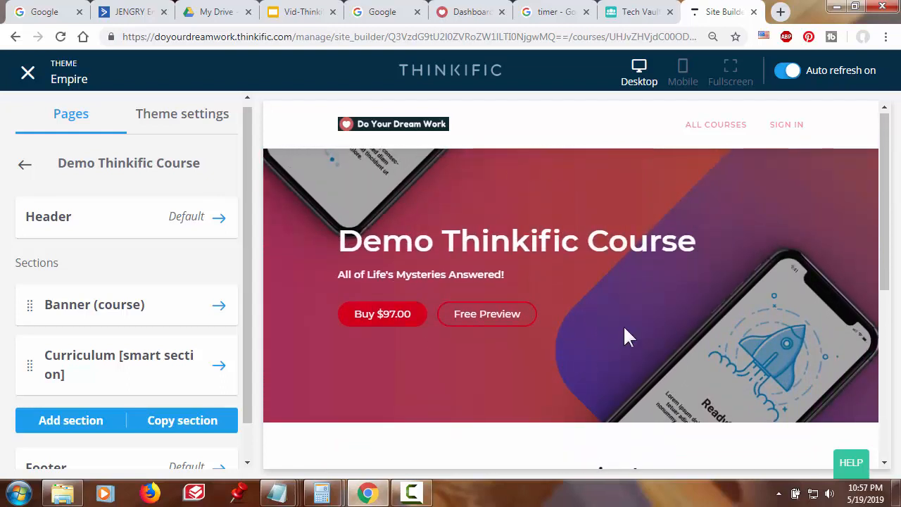
scroll(625, 323, down, 3)
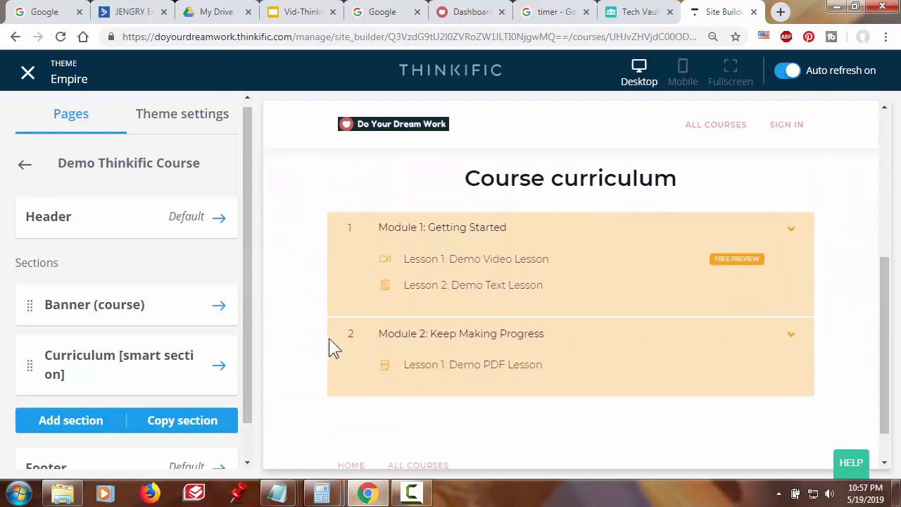
scroll(510, 367, up, 1)
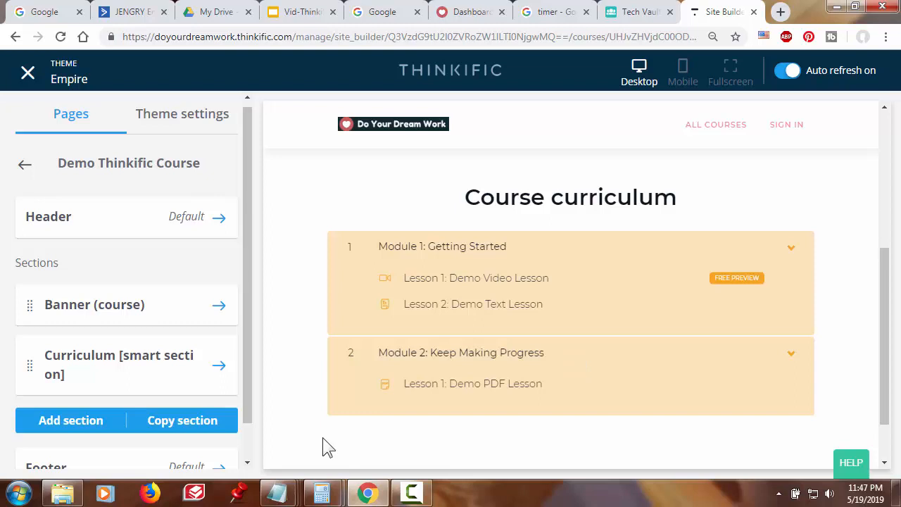
Add a Text (with CTA) section to the Demo Thinkific Course landing page.
click(76, 430)
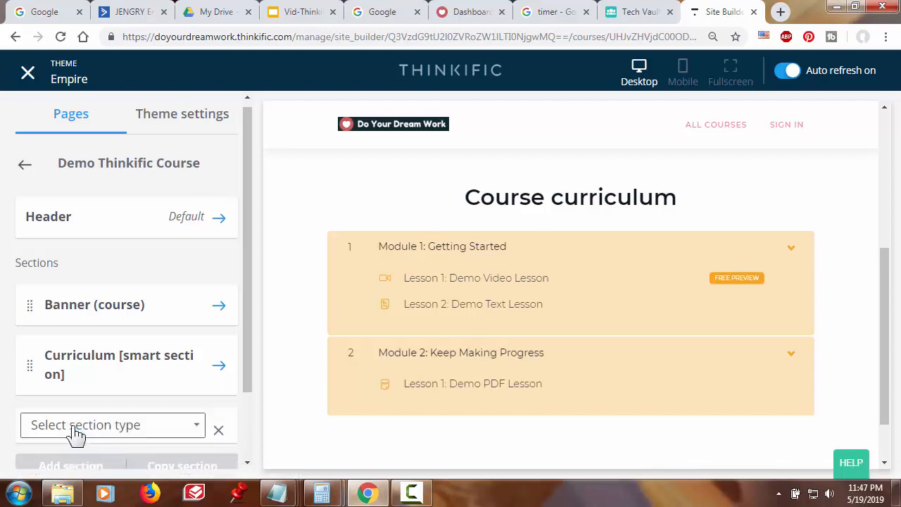
scroll(73, 431, down, 2)
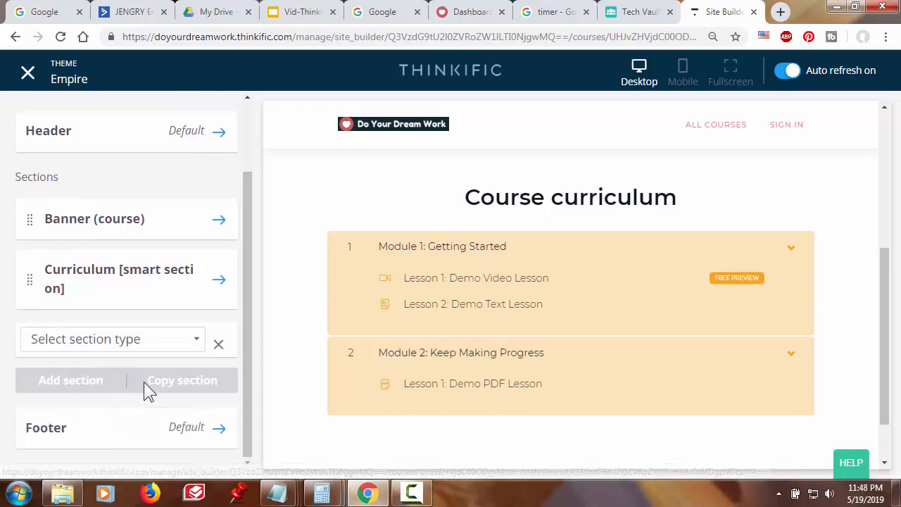
click(199, 340)
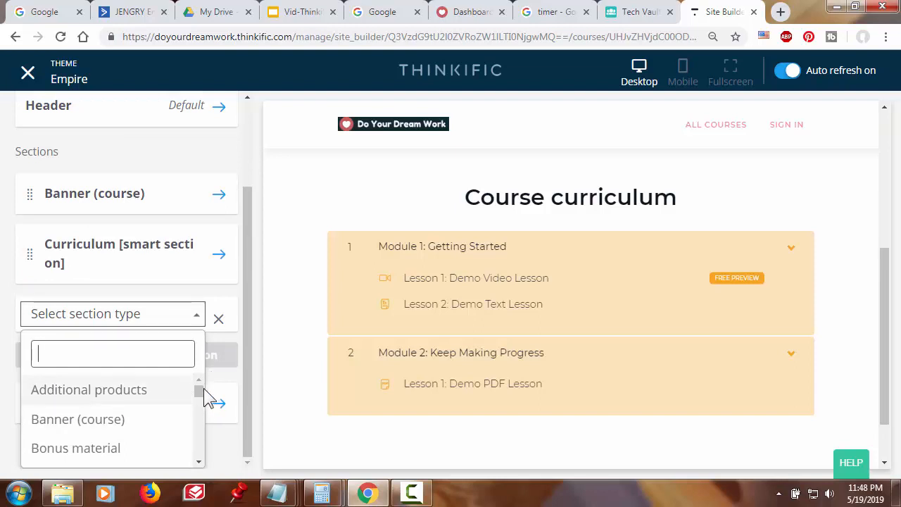
drag(200, 392, 201, 456)
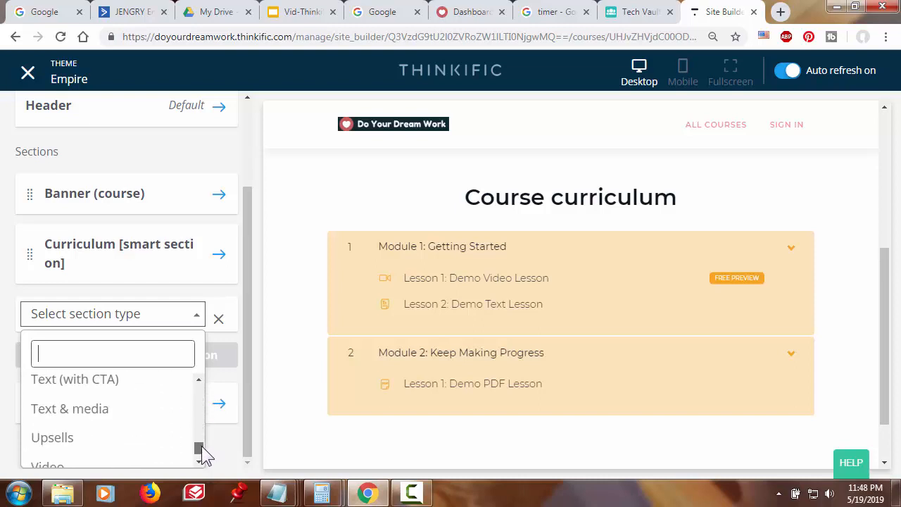
click(79, 384)
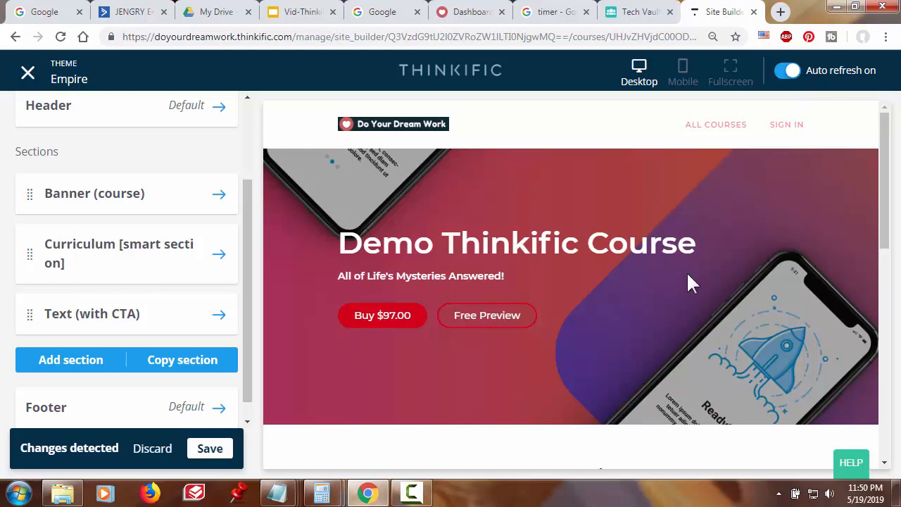
Move the Text (with CTA) section between the course banner and the Curriculum section, and check its placement in the preview.
scroll(796, 122, down, 5)
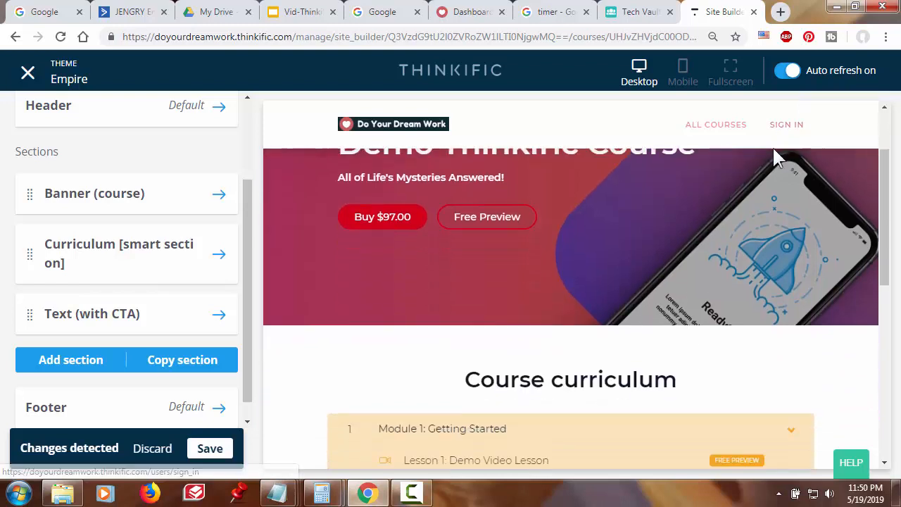
scroll(708, 220, down, 5)
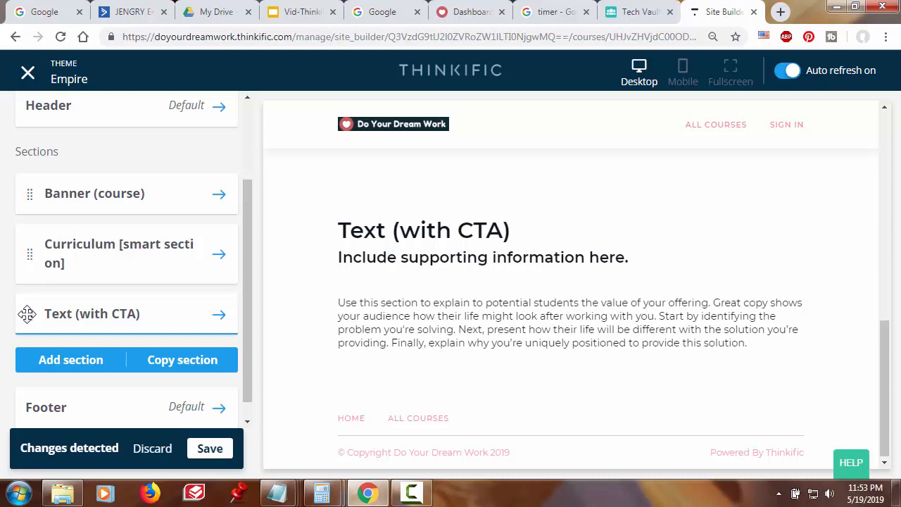
drag(28, 316, 22, 227)
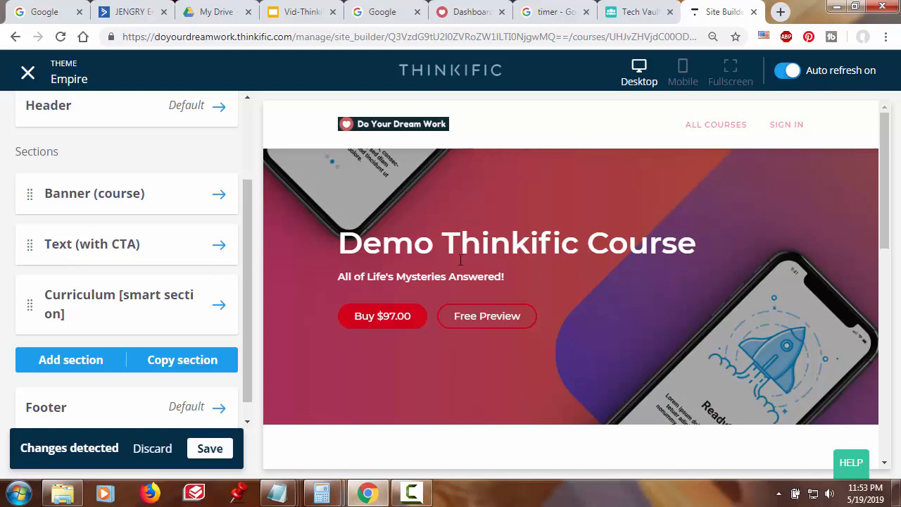
scroll(460, 258, down, 3)
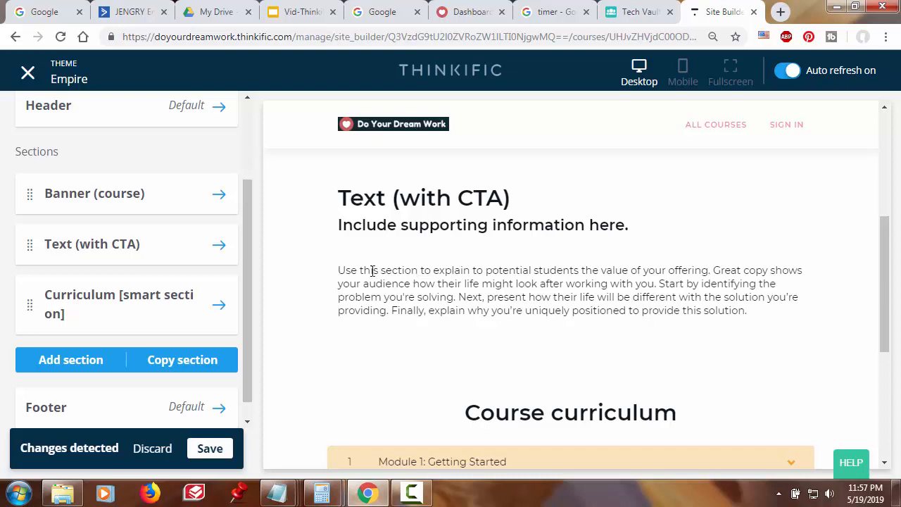
Head the section "Are you tired of not getting the results you're looking for?" with subheading "No more! With this course, you'll kick mediocrity aside - for good!".
click(109, 257)
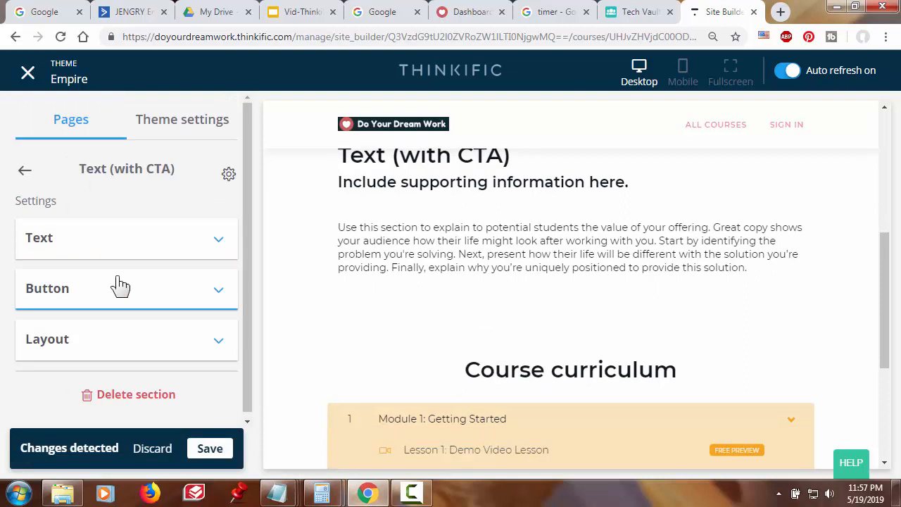
click(106, 301)
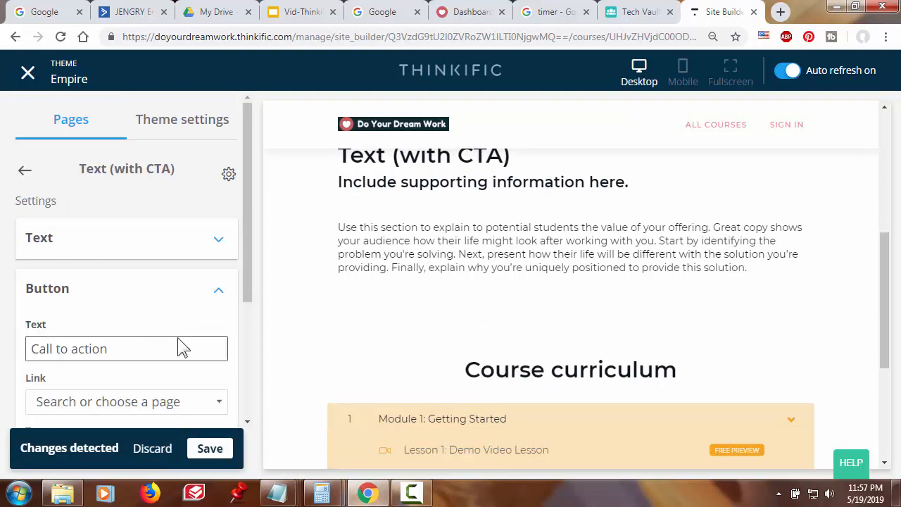
scroll(180, 347, down, 2)
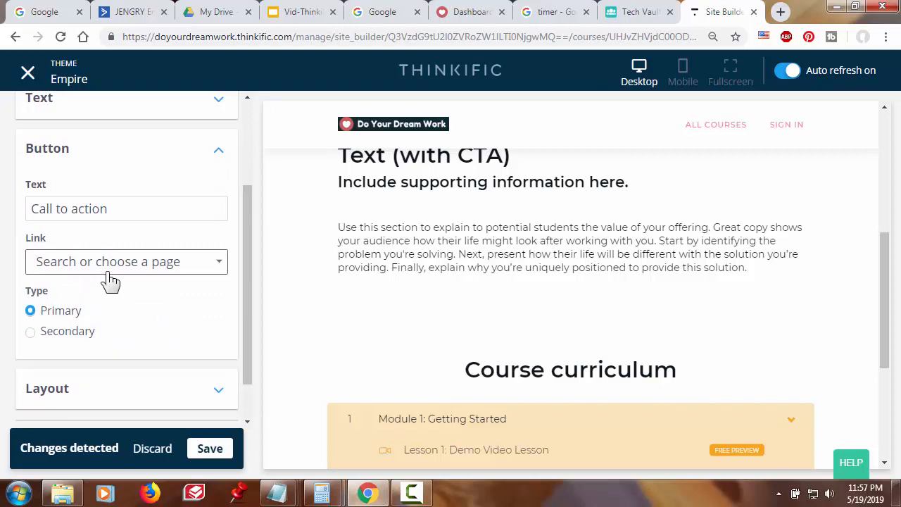
scroll(110, 278, up, 1)
click(132, 223)
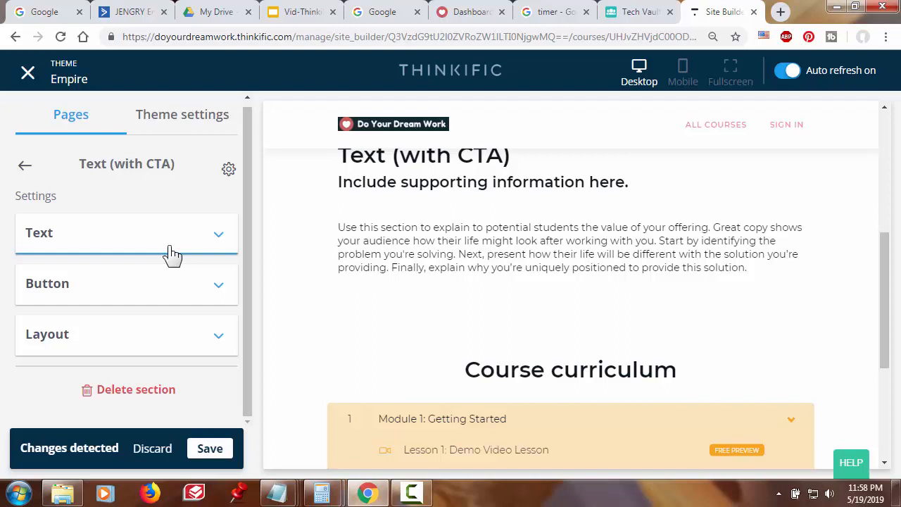
click(170, 248)
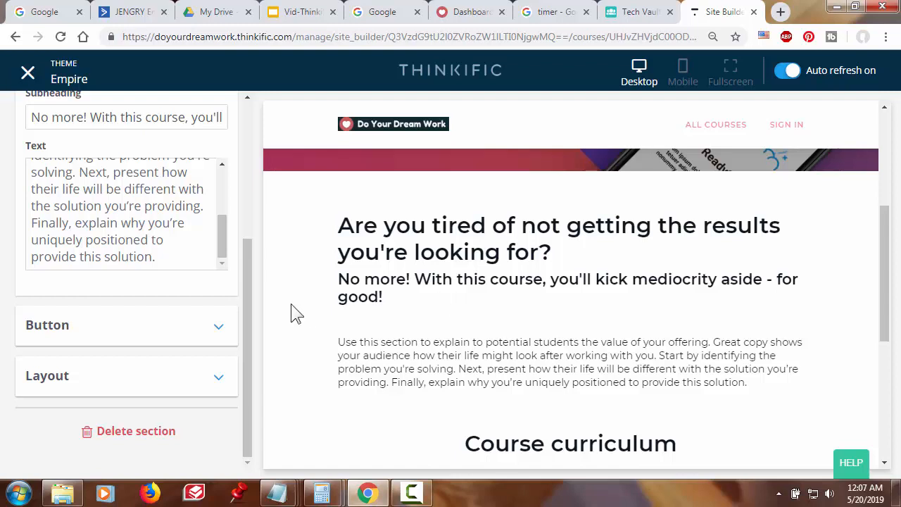
Set the text section's heading alignment to Center in its layout settings and save the changes.
click(143, 390)
scroll(143, 391, down, 2)
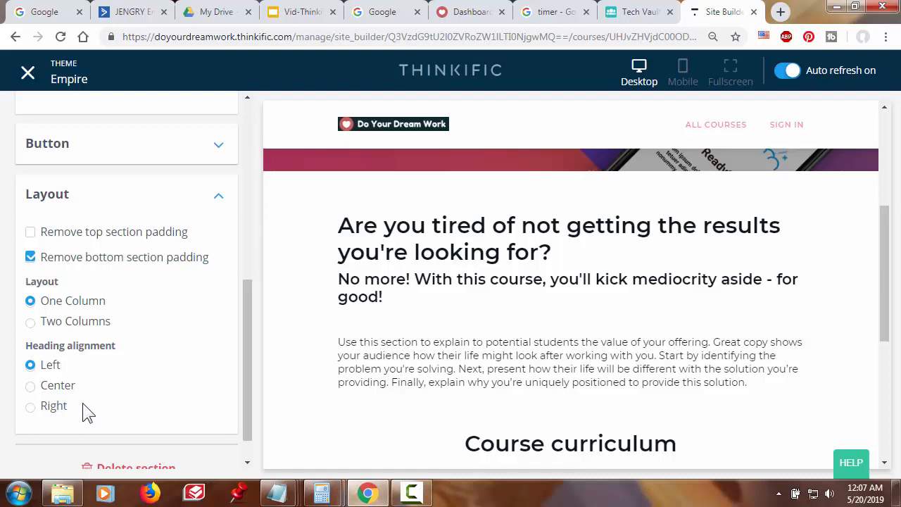
click(31, 387)
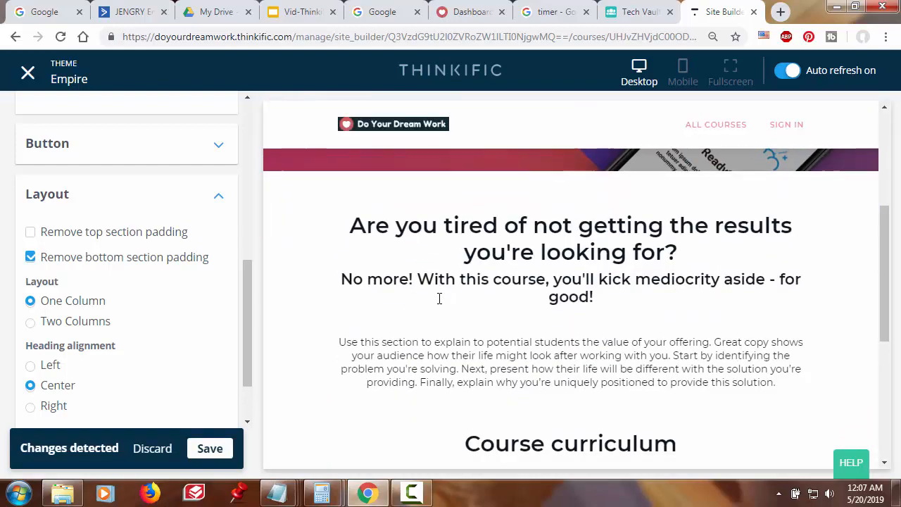
click(215, 454)
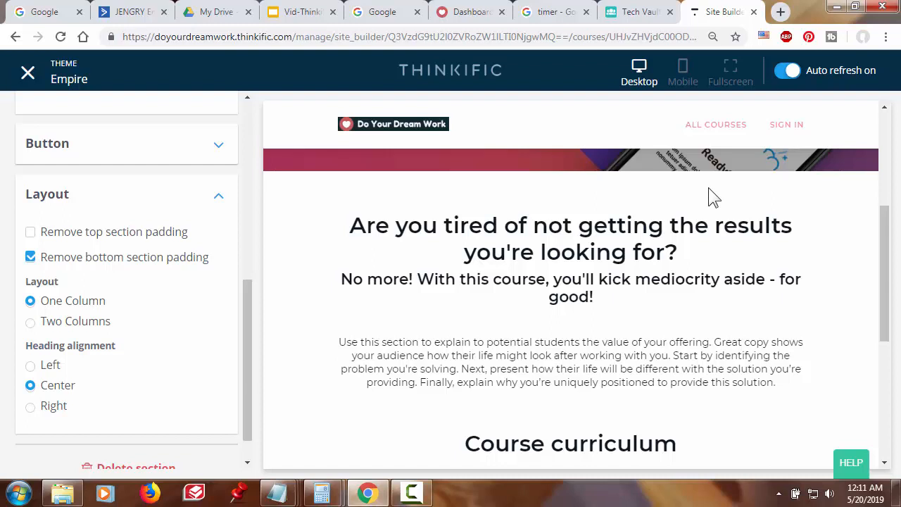
Preview the landing page in fullscreen, checking the banner and the centered text section below it.
click(732, 74)
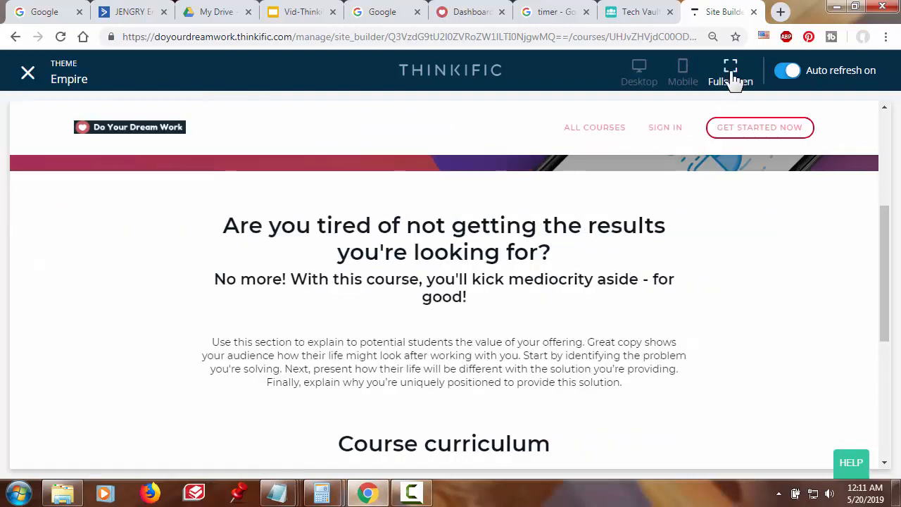
scroll(707, 326, up, 2)
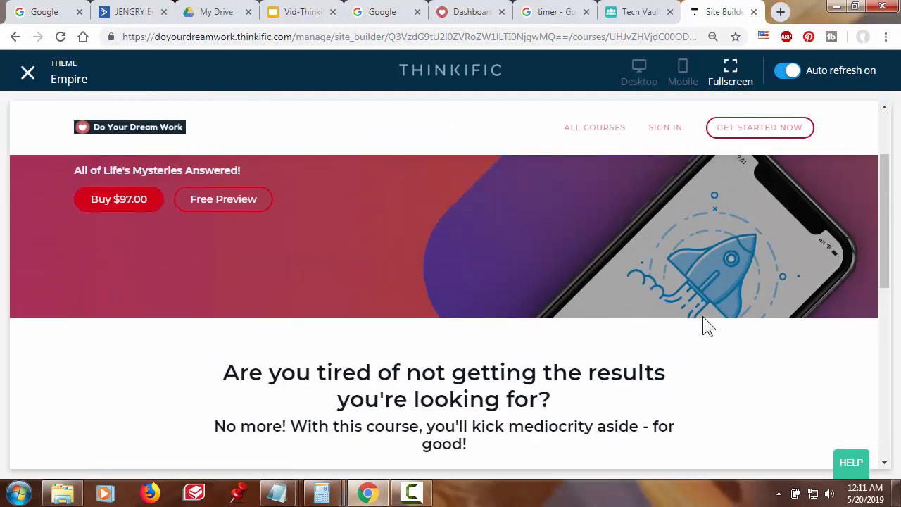
scroll(701, 316, up, 2)
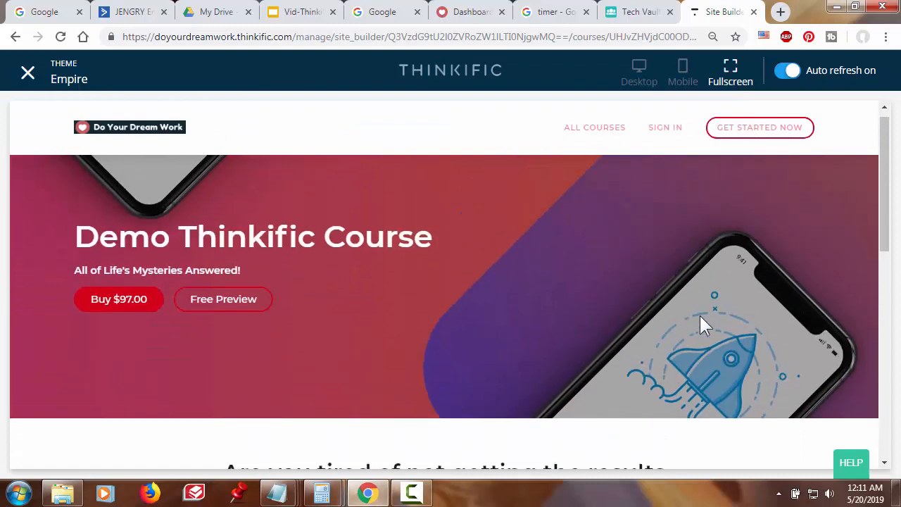
scroll(700, 315, down, 3)
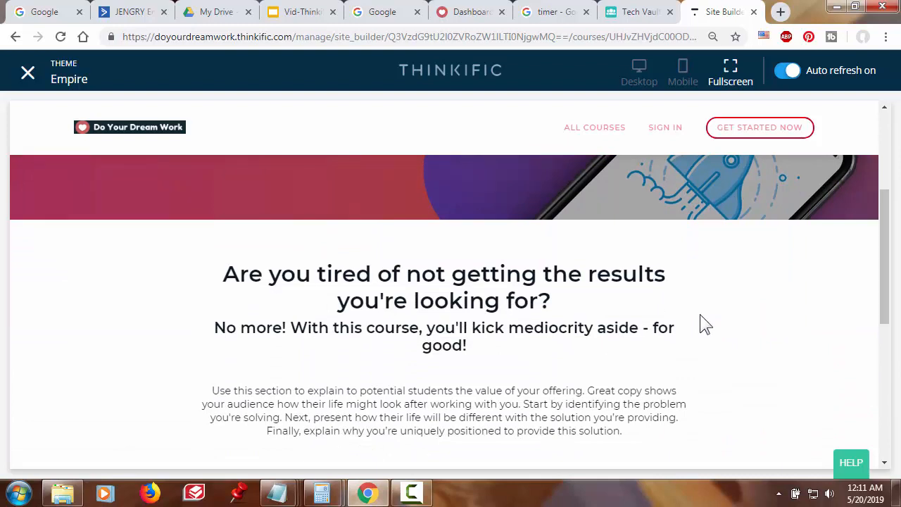
Look through the whole landing page in the fullscreen preview, from the course banner down to the footer, and return to the desktop view.
scroll(699, 314, down, 1)
scroll(700, 313, up, 3)
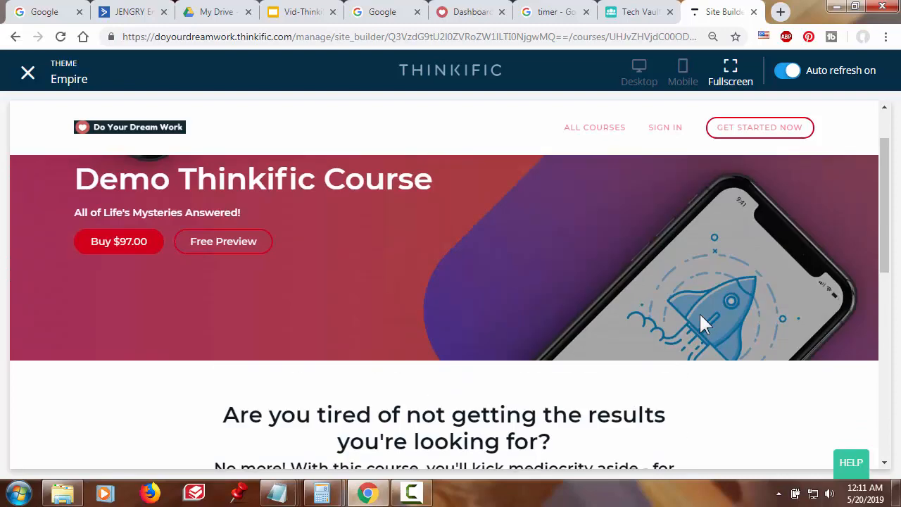
scroll(704, 282, down, 10)
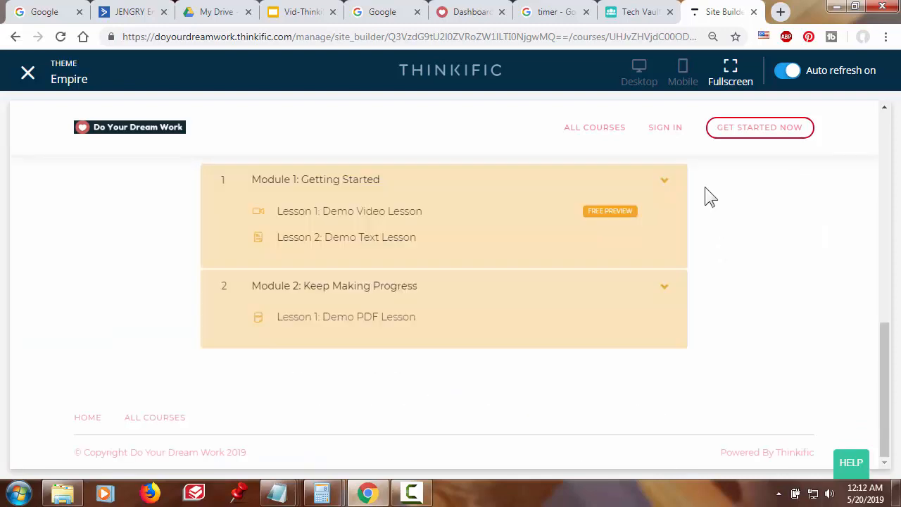
click(640, 76)
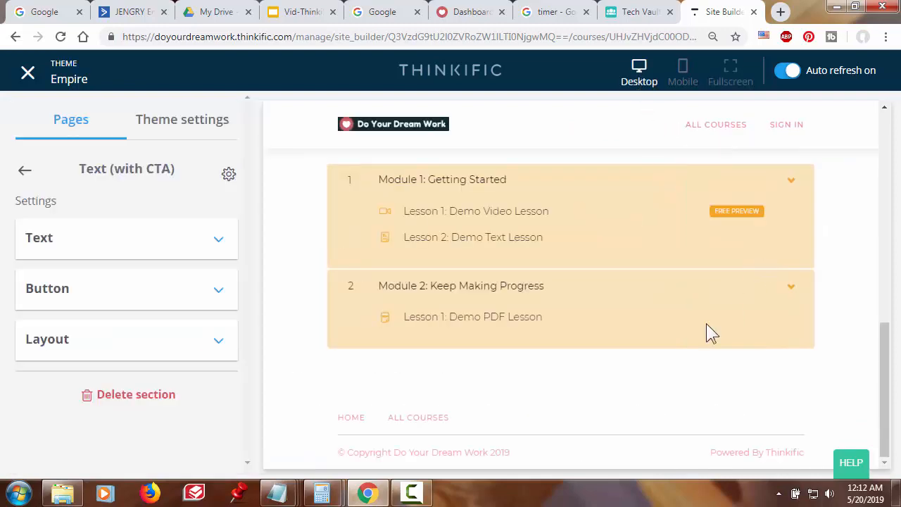
scroll(648, 377, up, 2)
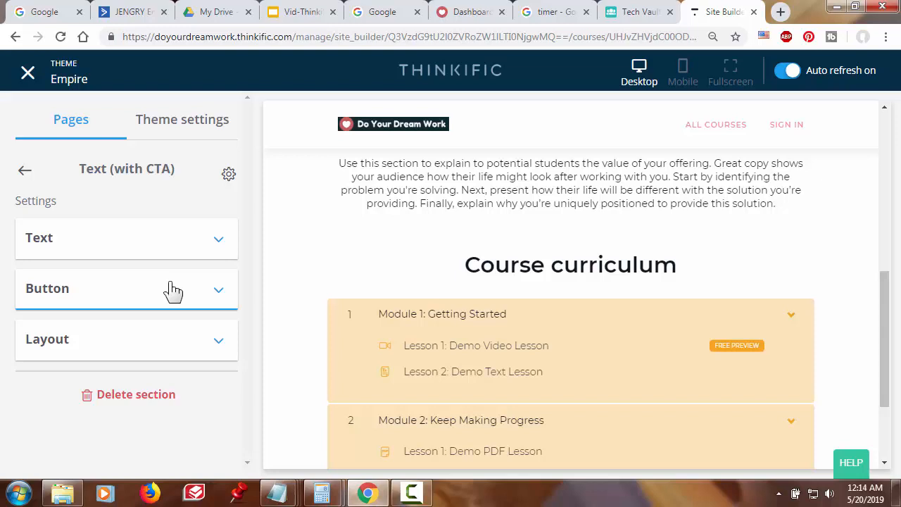
Return to the Demo Thinkific Course page's section list and add a new Icons & text section.
click(26, 171)
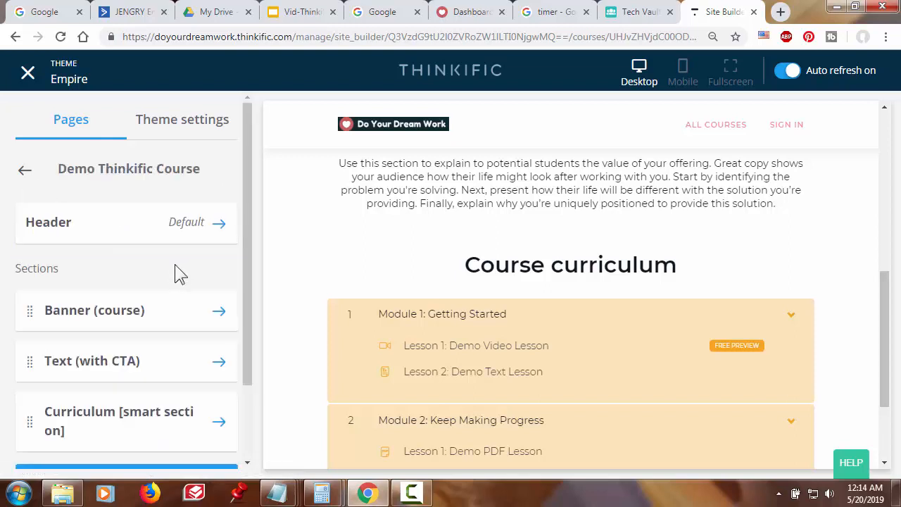
scroll(176, 271, down, 2)
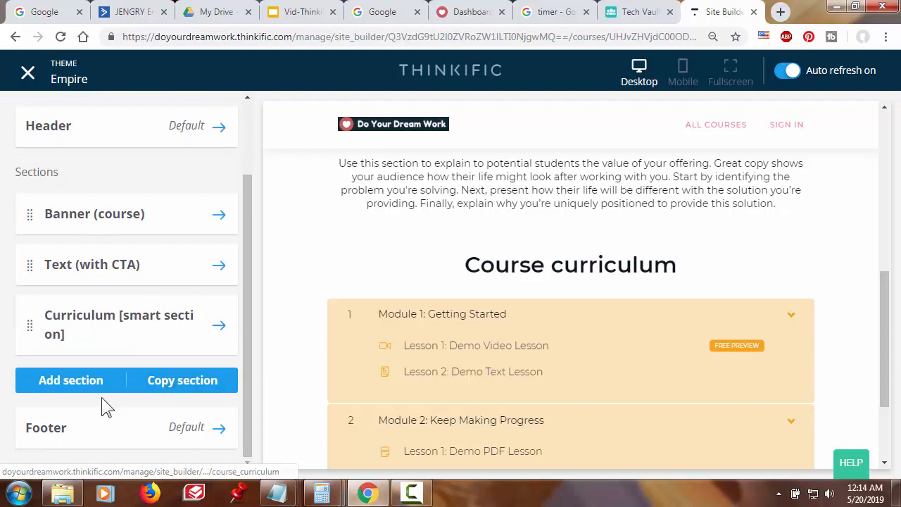
click(71, 388)
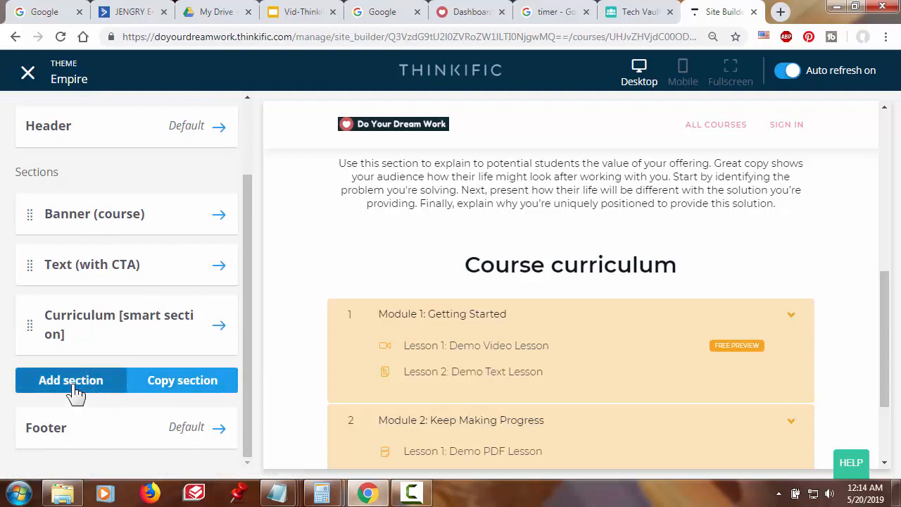
scroll(102, 371, down, 1)
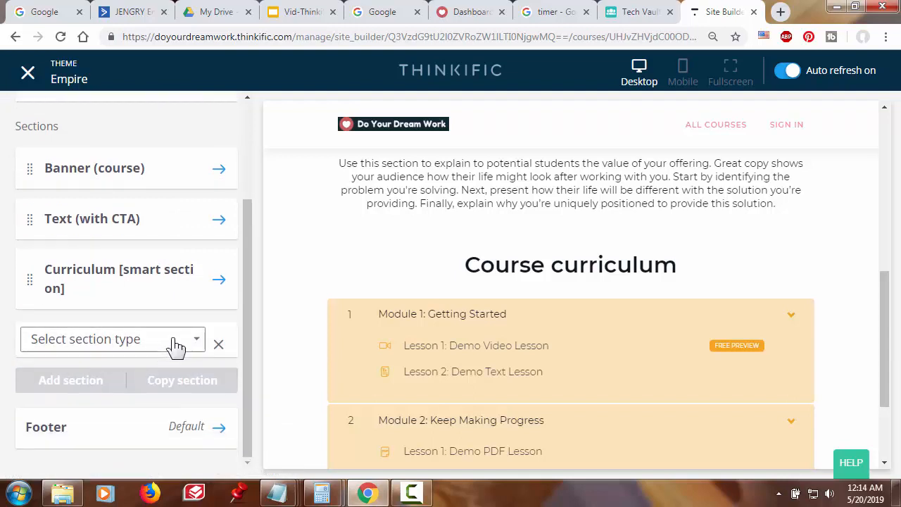
click(197, 341)
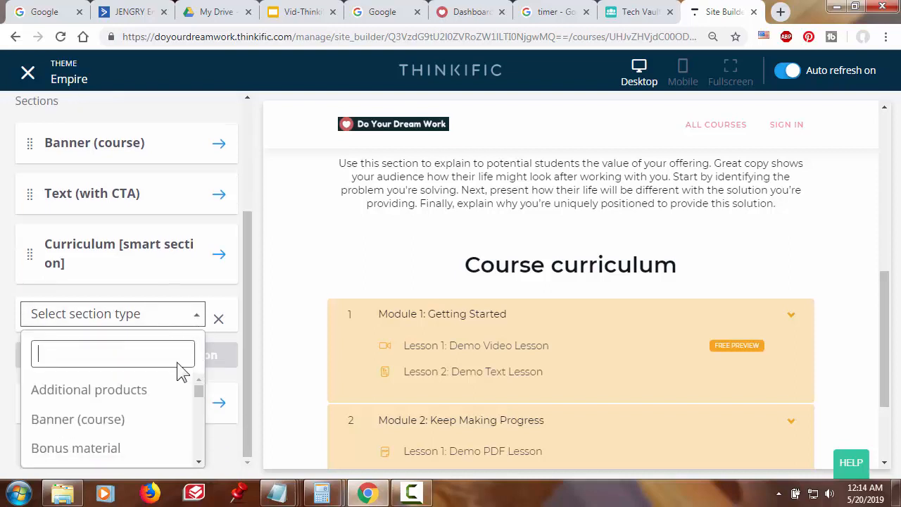
scroll(107, 410, down, 6)
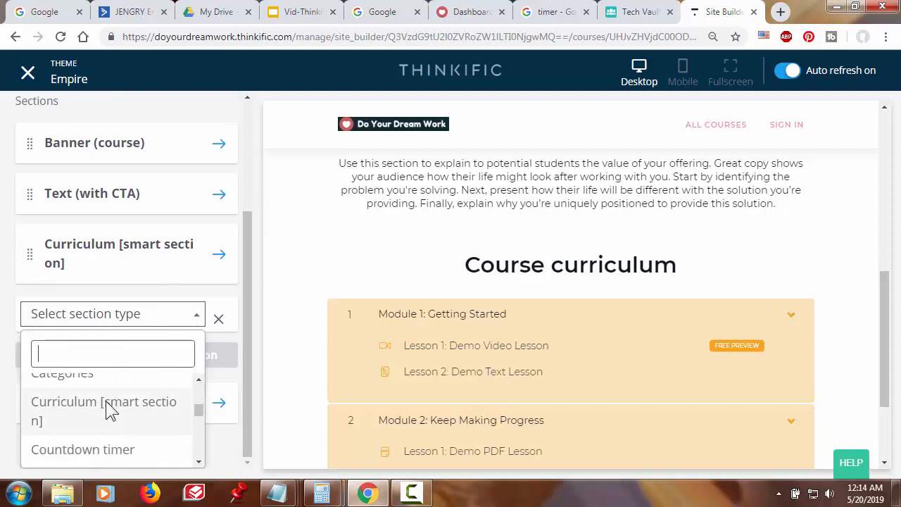
scroll(107, 408, up, 2)
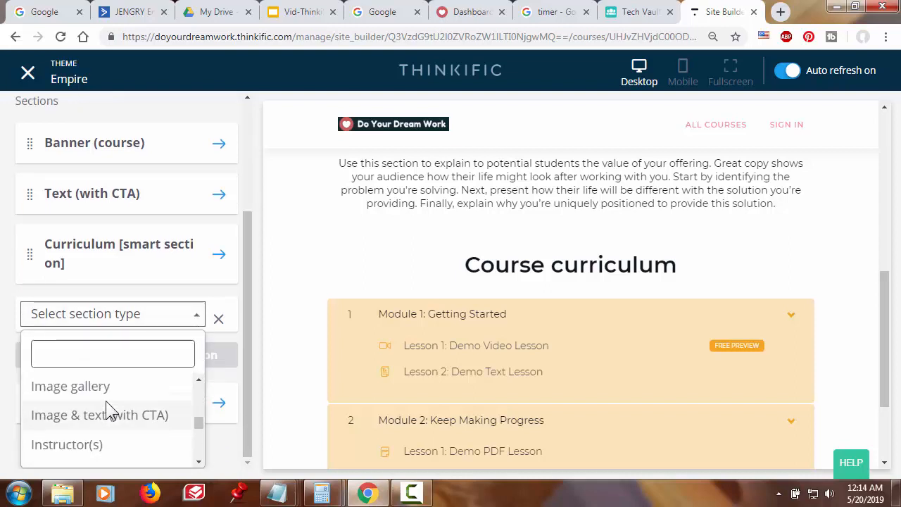
scroll(107, 409, down, 3)
scroll(107, 405, up, 3)
scroll(77, 426, down, 4)
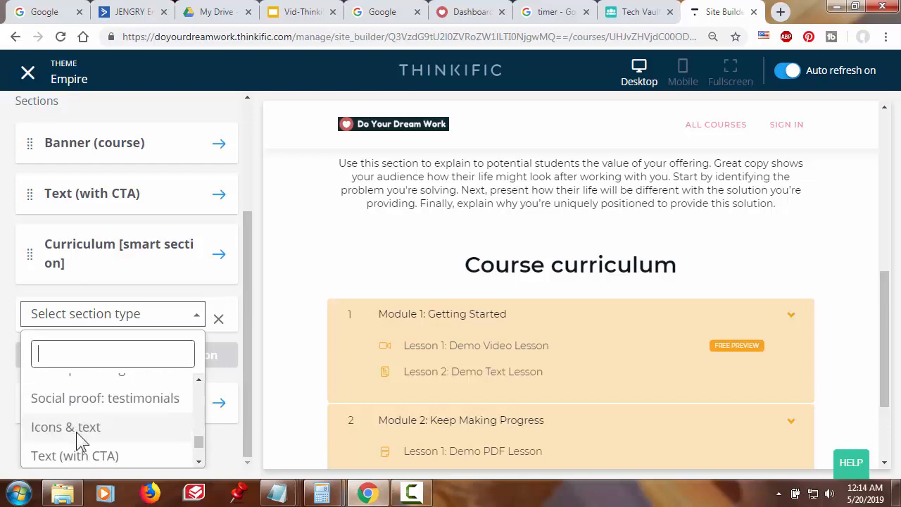
click(76, 432)
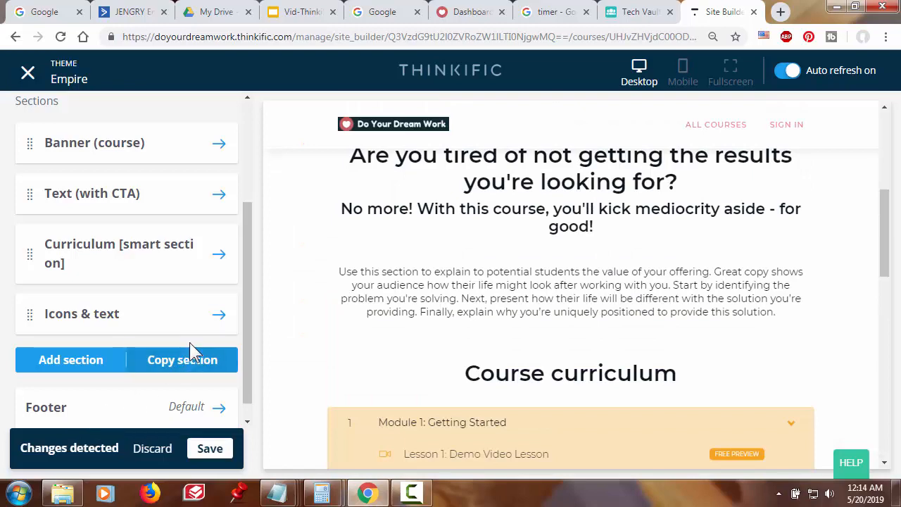
Check the new Icons & text section in the preview and move it between the Text (with CTA) and Curriculum sections.
scroll(307, 328, down, 4)
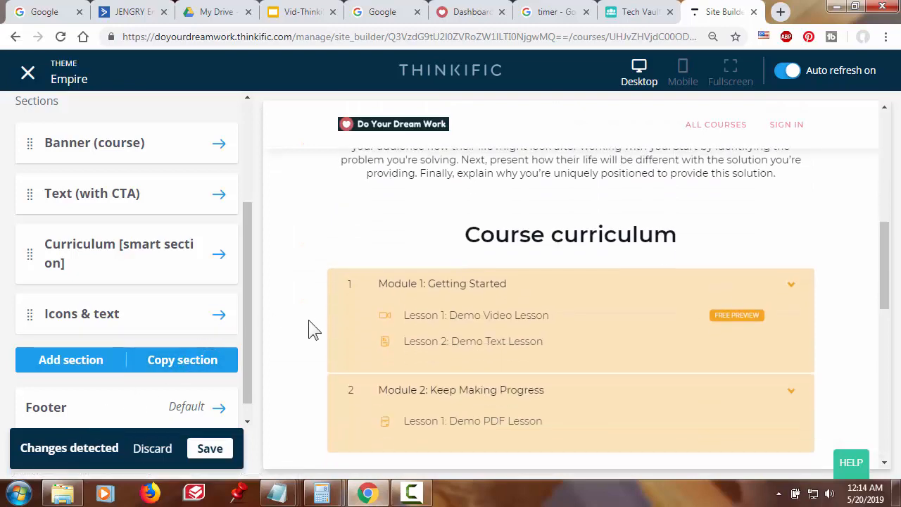
scroll(309, 326, down, 3)
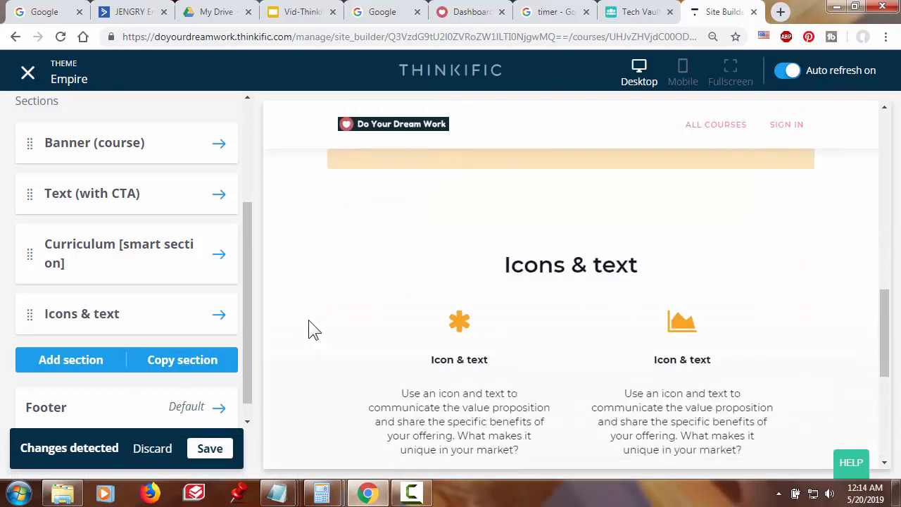
scroll(308, 327, up, 3)
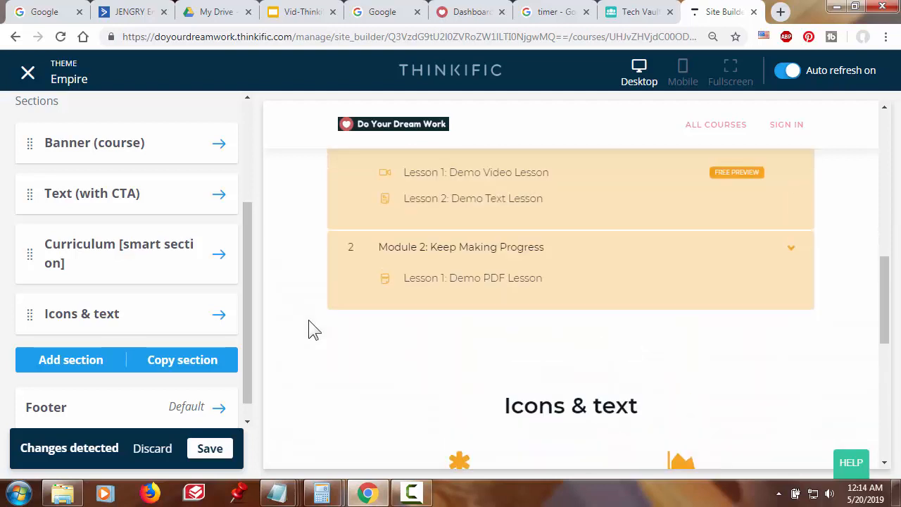
scroll(308, 328, down, 2)
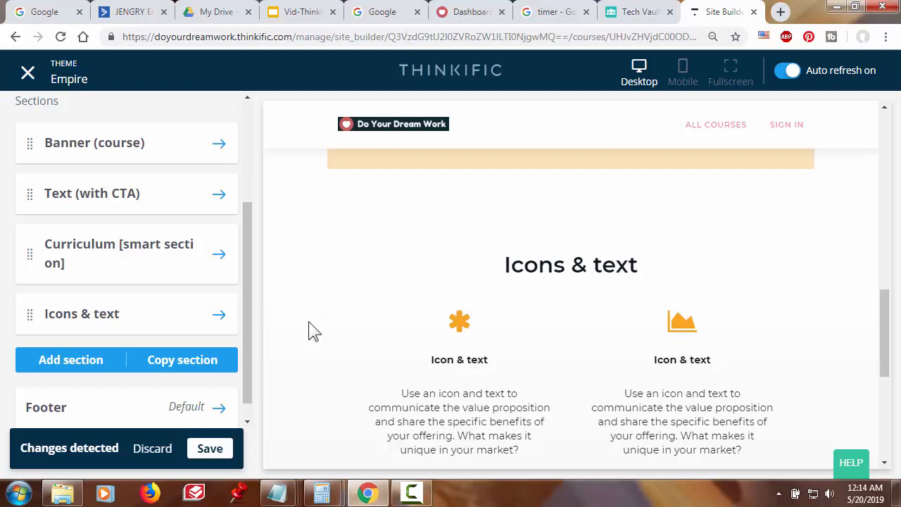
drag(28, 315, 39, 244)
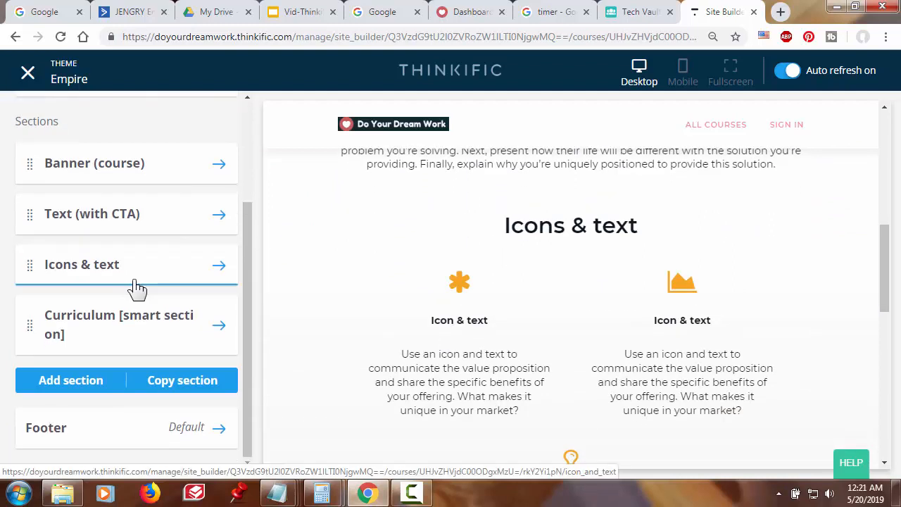
Open the Icons & text section and review its heading, subheading and alignment settings against the preview.
click(104, 278)
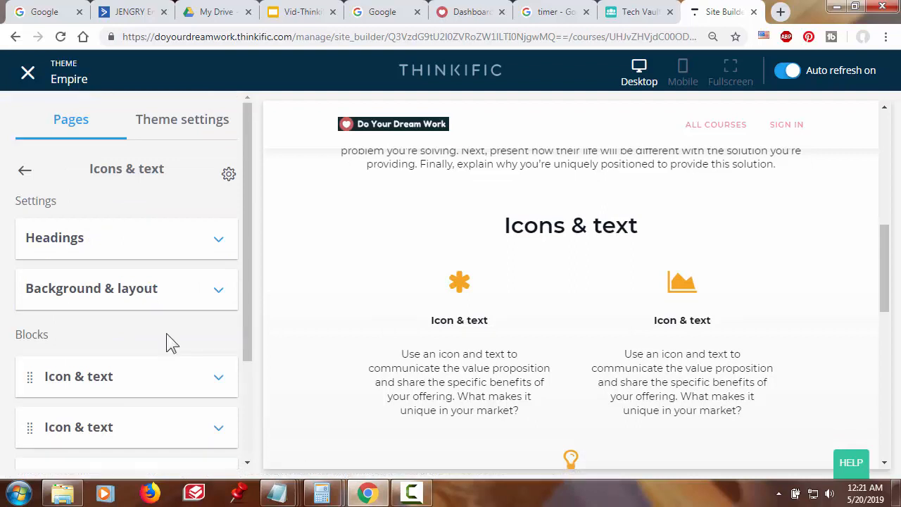
click(67, 236)
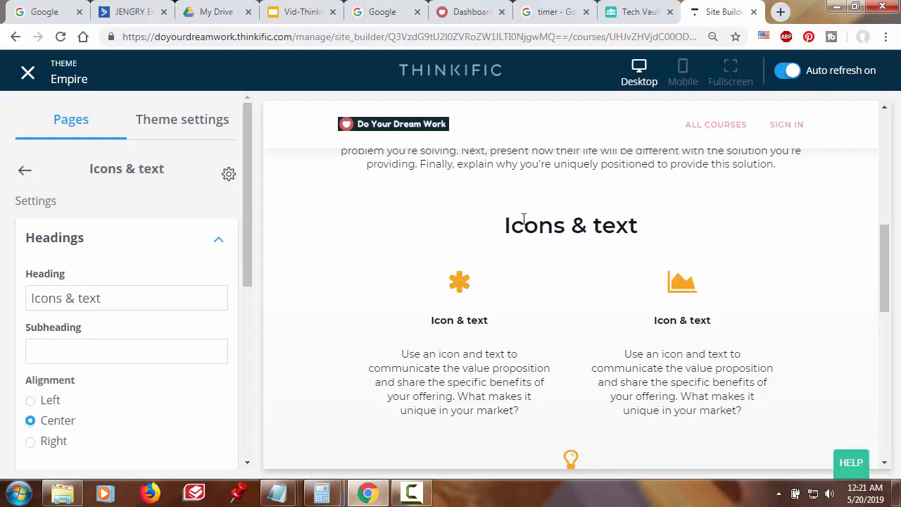
drag(504, 224, 639, 225)
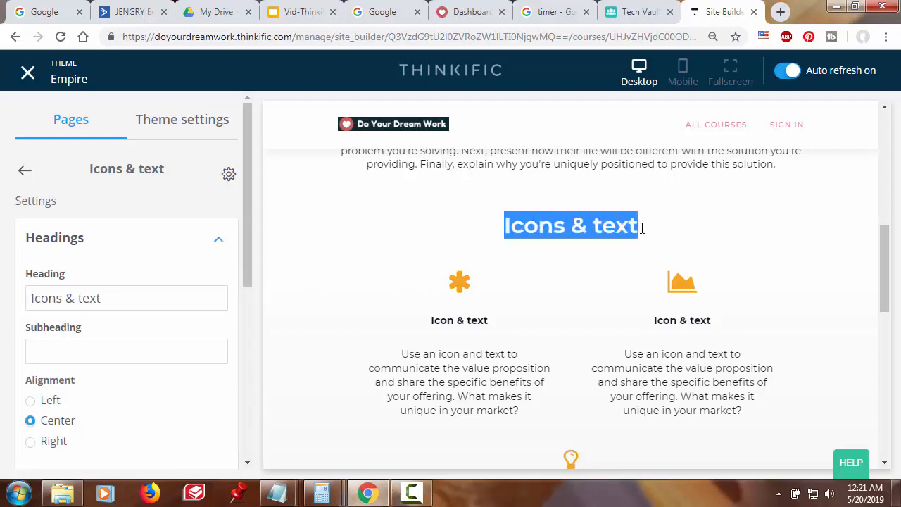
click(565, 249)
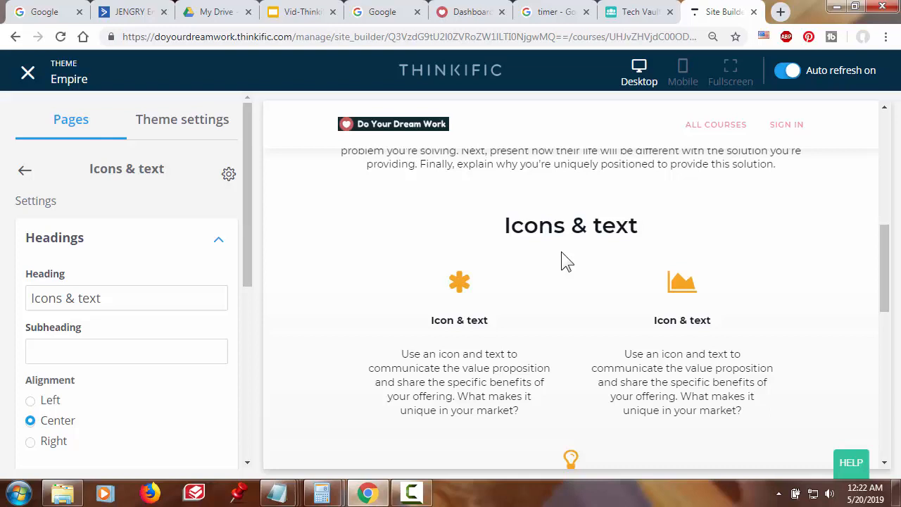
scroll(130, 324, down, 2)
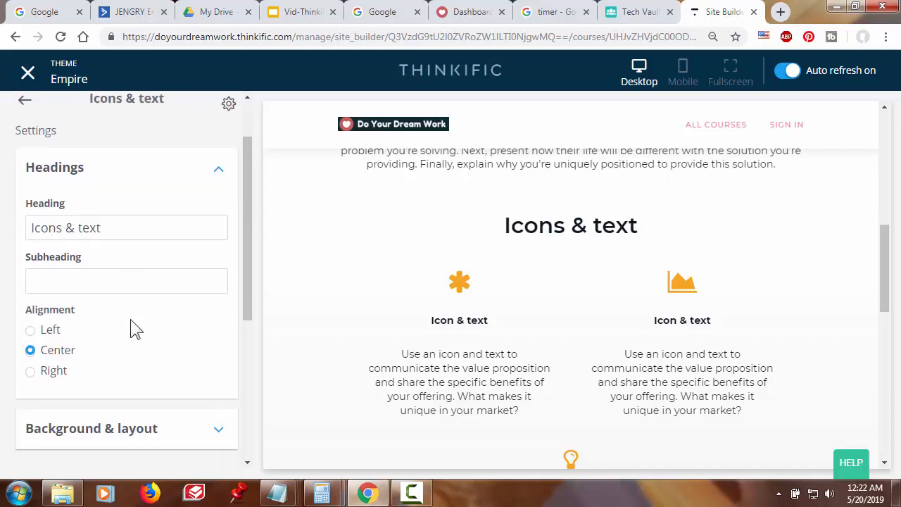
scroll(131, 322, down, 2)
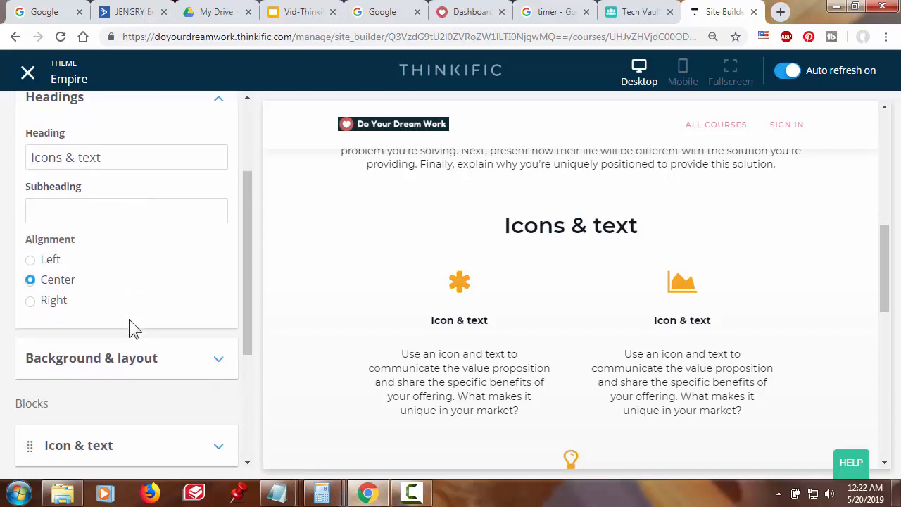
Review the Icons & text section's Background & layout options and the icon, name and description fields of its first block.
click(120, 372)
scroll(118, 325, down, 3)
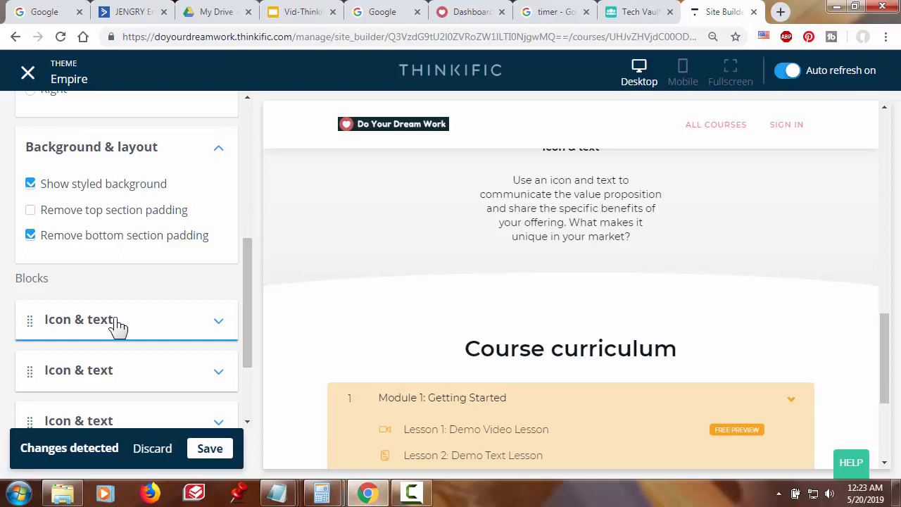
scroll(118, 325, down, 2)
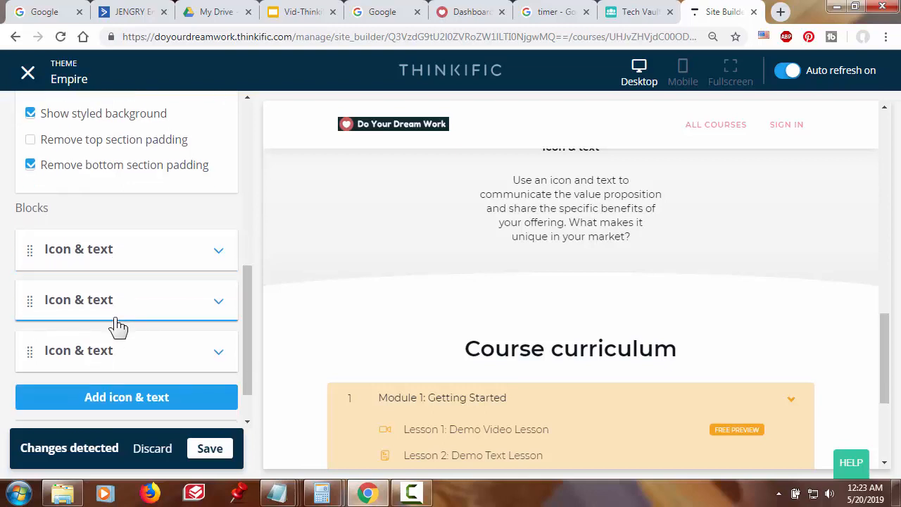
click(118, 255)
scroll(153, 299, down, 2)
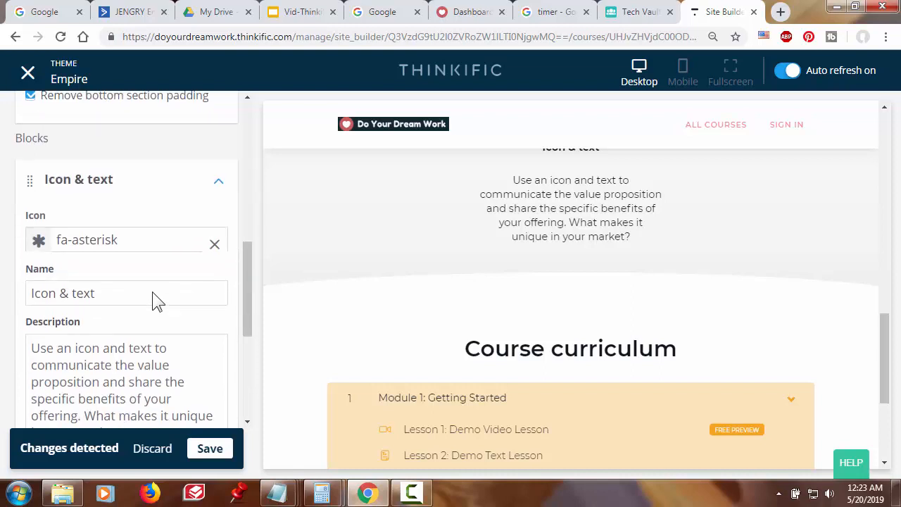
click(129, 181)
scroll(435, 341, down, 2)
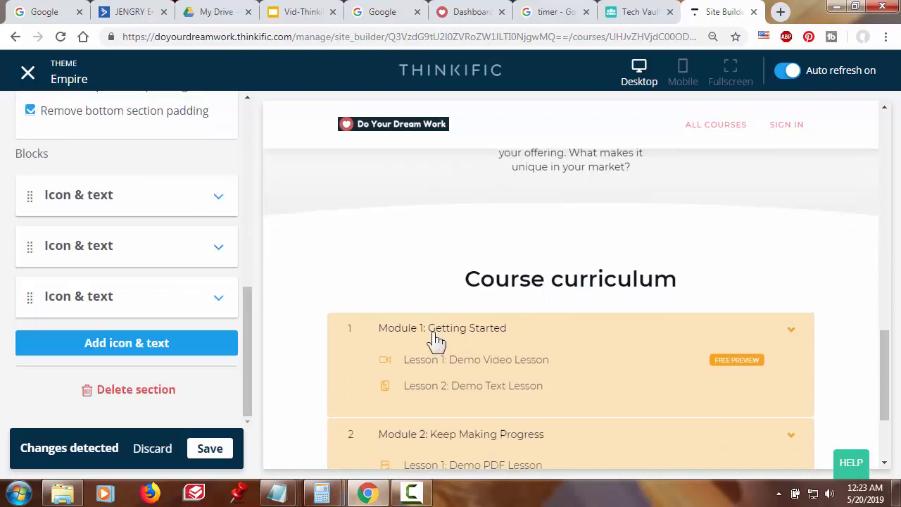
Open the first Icon & text block's icon, name and description fields, and save the section's changes.
scroll(435, 340, up, 5)
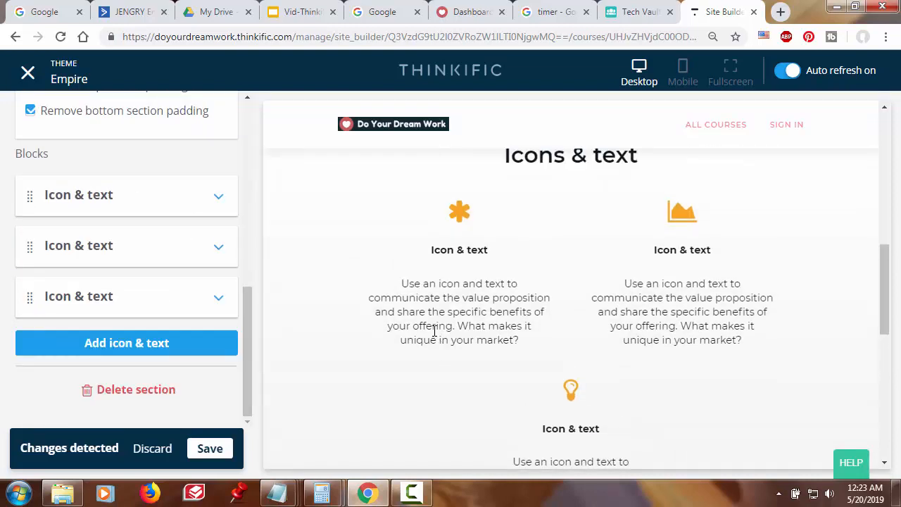
click(105, 207)
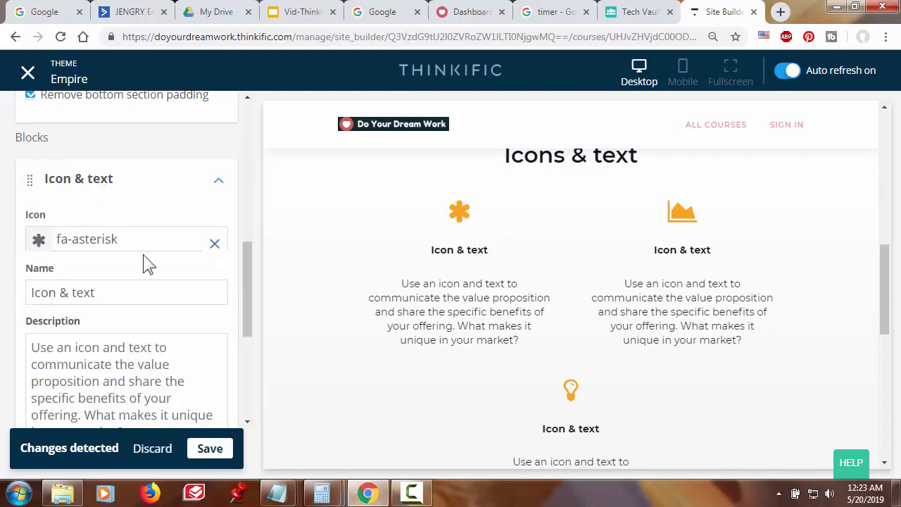
scroll(135, 263, down, 1)
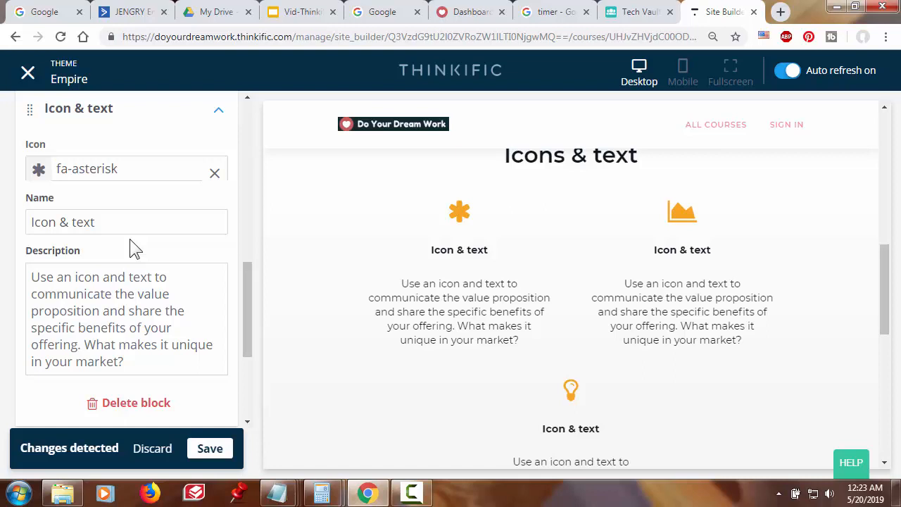
click(209, 454)
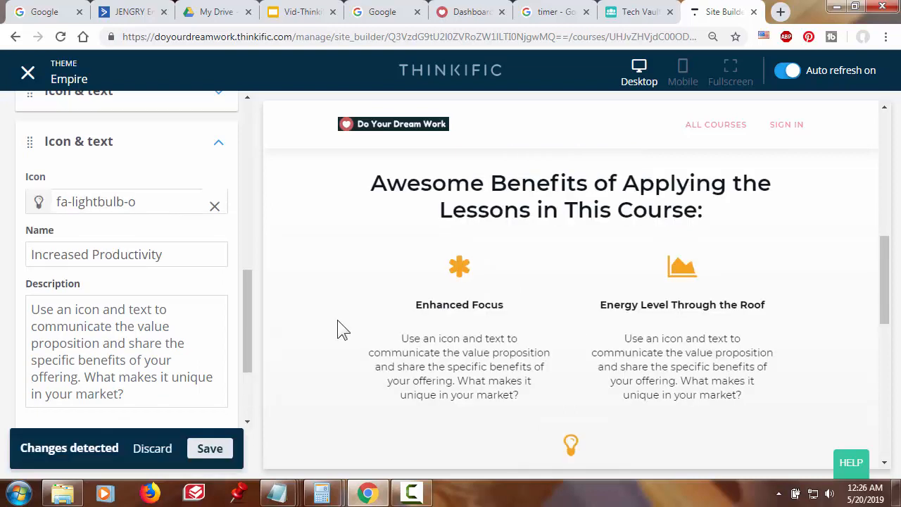
Save the section's new heading and benefit names, and check the three icon blocks in the preview.
click(218, 449)
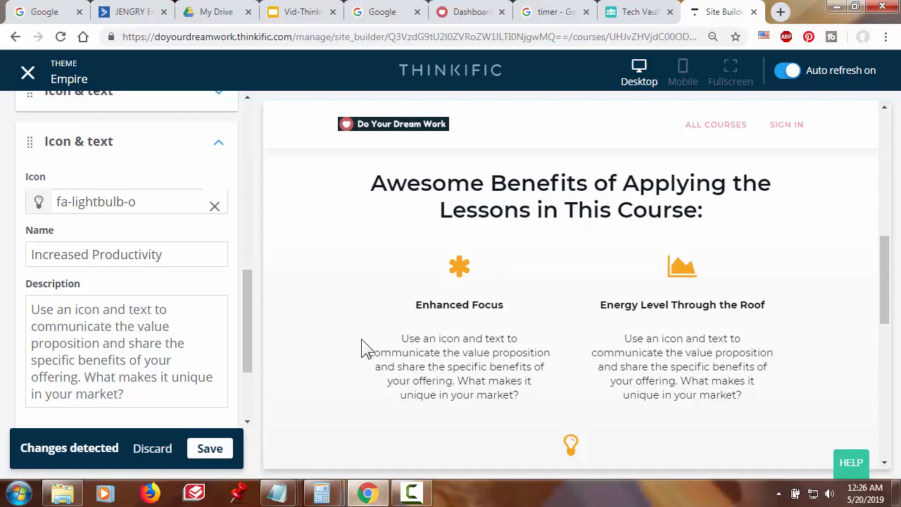
scroll(361, 339, down, 1)
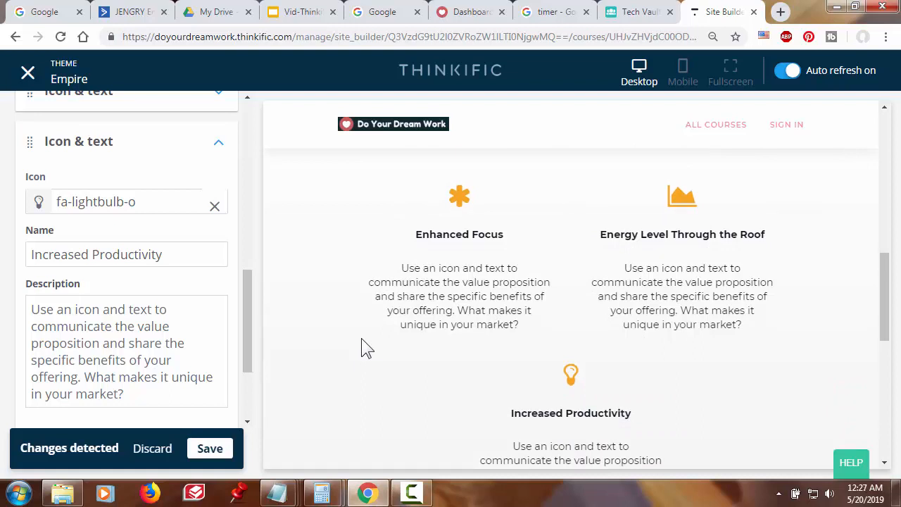
scroll(361, 346, down, 1)
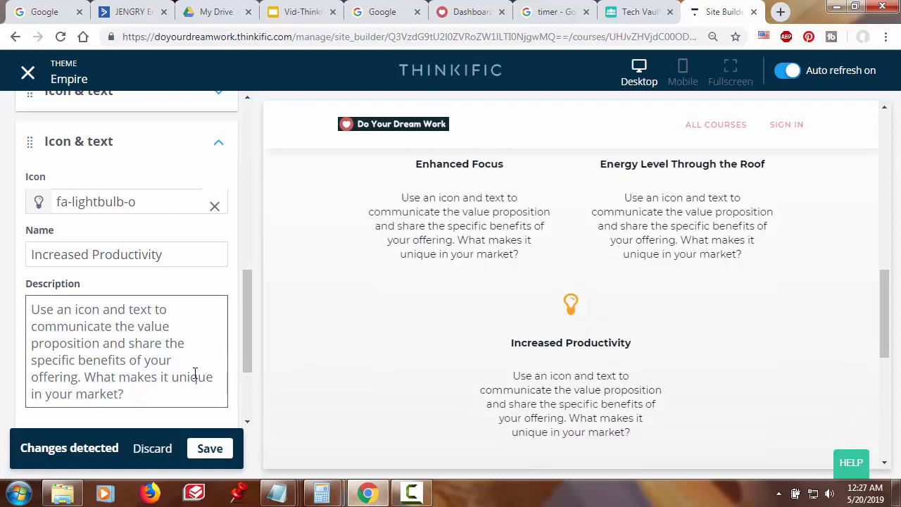
Save the Icons & text section's changes and return to the page's section list.
click(210, 450)
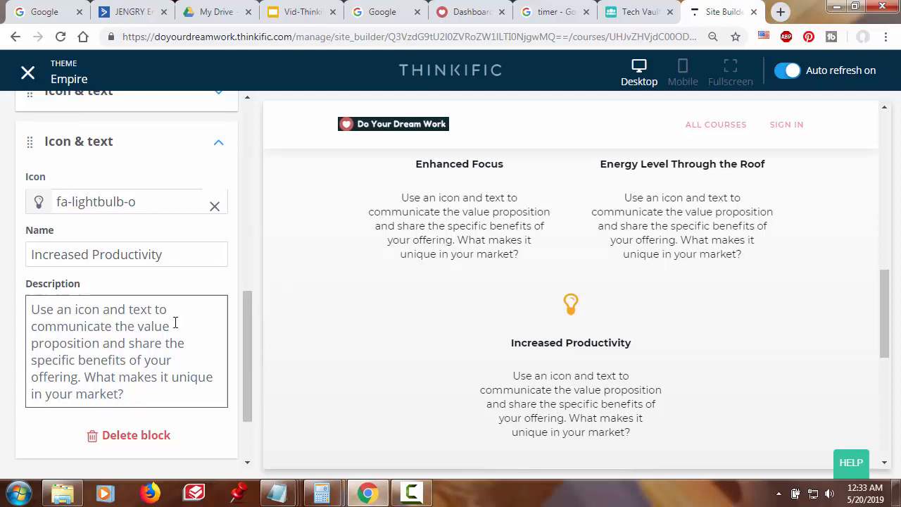
scroll(111, 306, up, 3)
scroll(65, 262, up, 5)
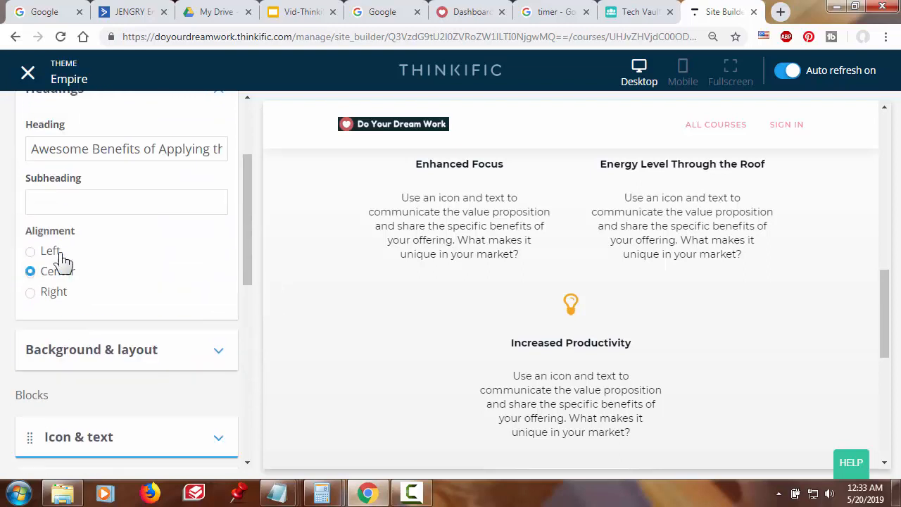
click(34, 170)
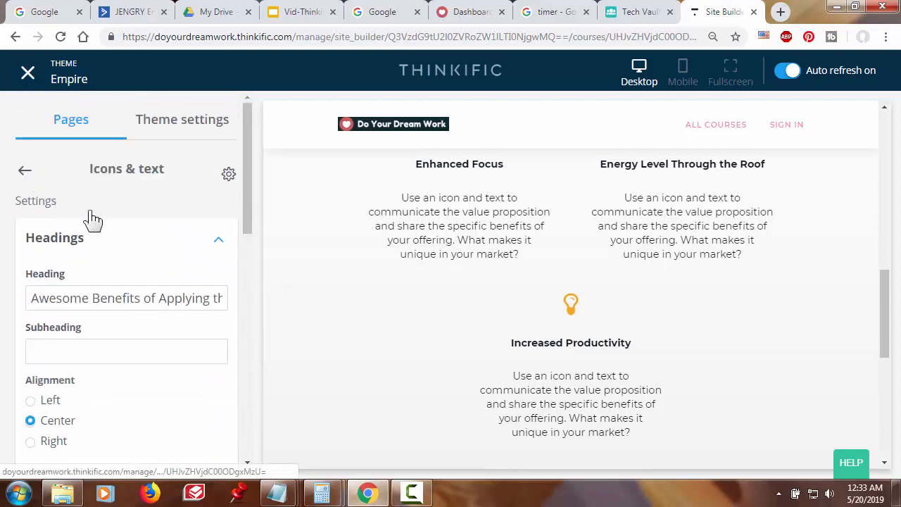
Add a "Social proof: testimonials" section to the landing page.
scroll(120, 251, down, 3)
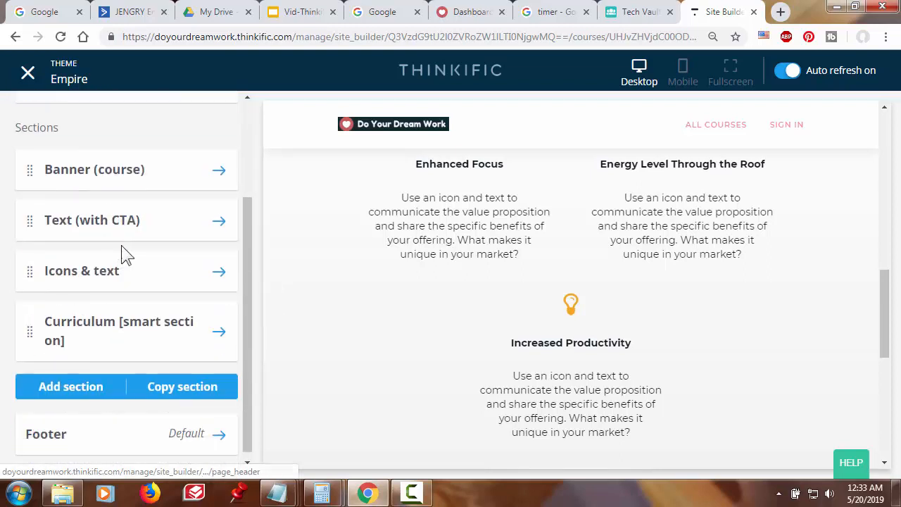
click(62, 394)
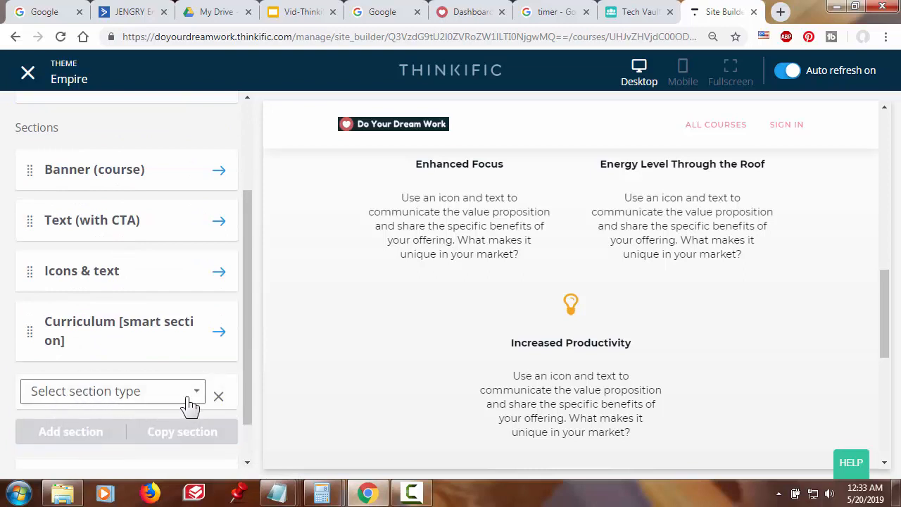
click(196, 392)
scroll(197, 401, down, 2)
scroll(197, 403, down, 5)
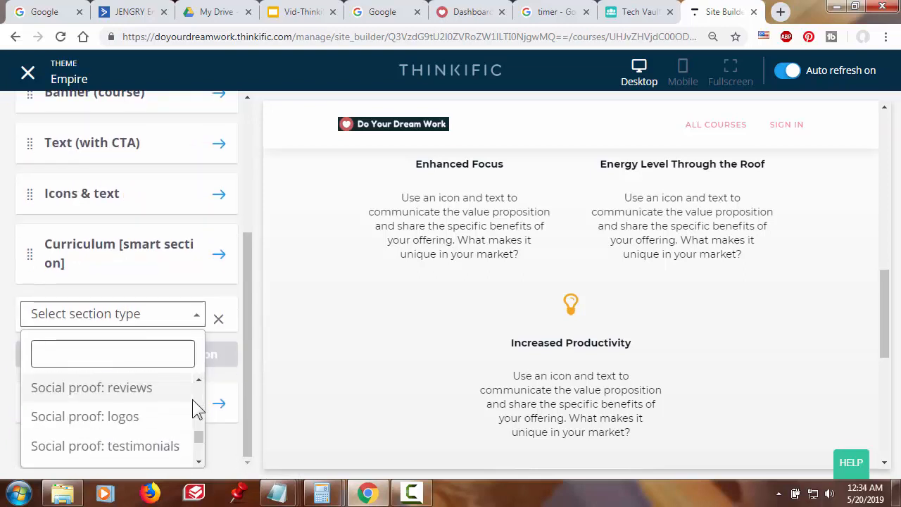
click(104, 448)
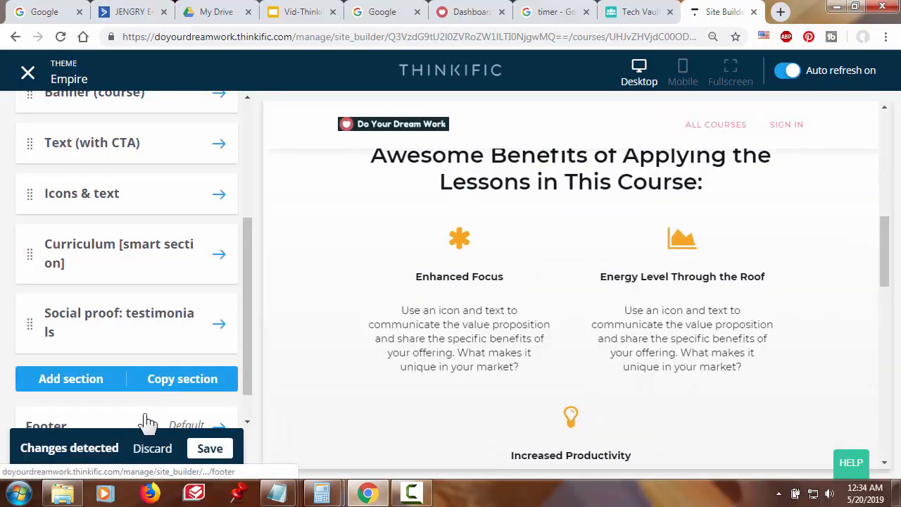
Move the testimonials section between Icons & text and Curriculum, and check its placement in the preview.
drag(29, 331, 27, 248)
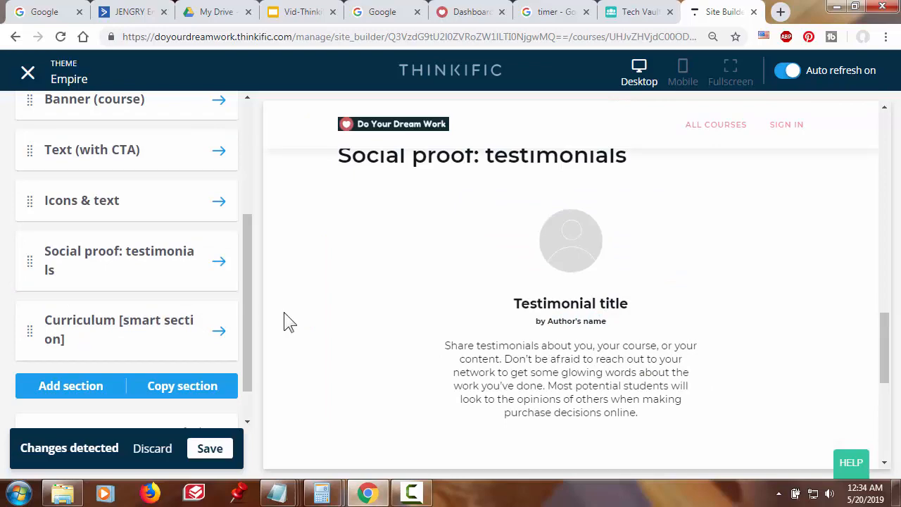
scroll(283, 311, up, 4)
scroll(284, 312, up, 2)
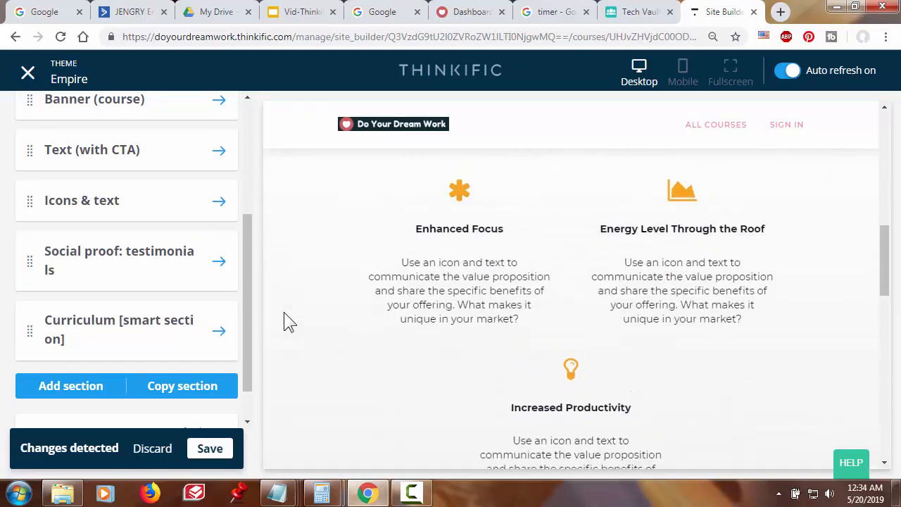
scroll(284, 312, down, 5)
scroll(289, 320, down, 1)
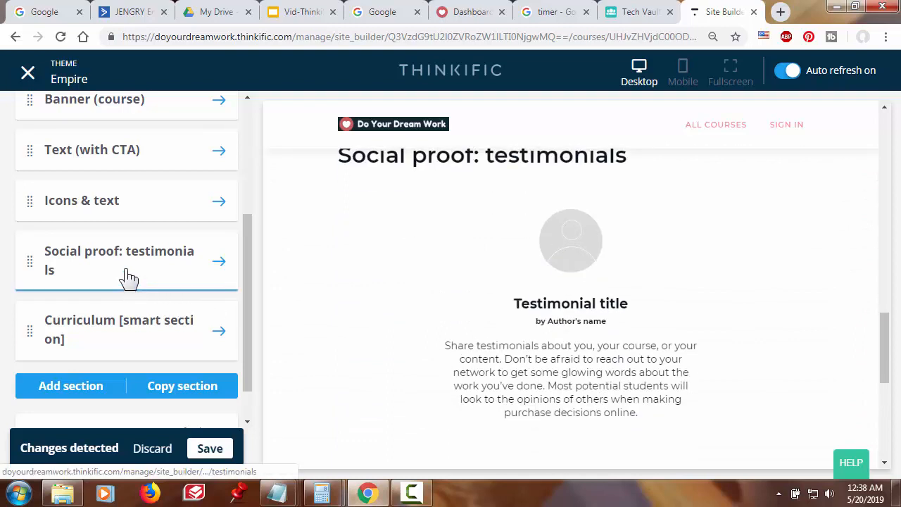
Set the testimonials section's heading to "What Others are Saying:" and its alignment to Center.
click(127, 268)
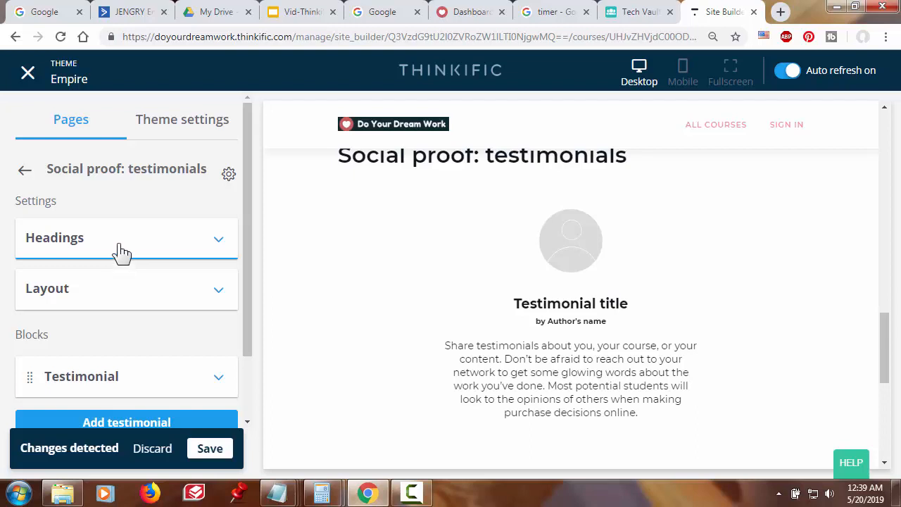
click(121, 254)
click(201, 299)
key(ctrl+a)
key(BackSpace)
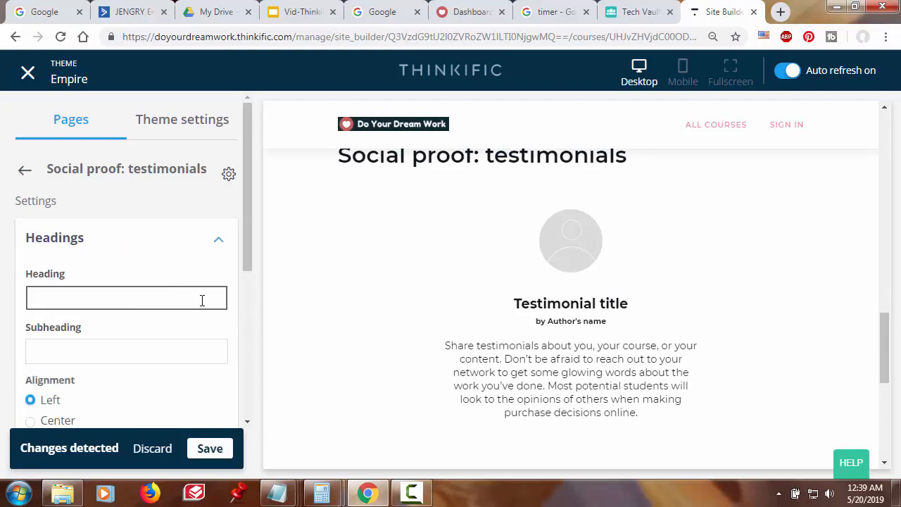
text(What )
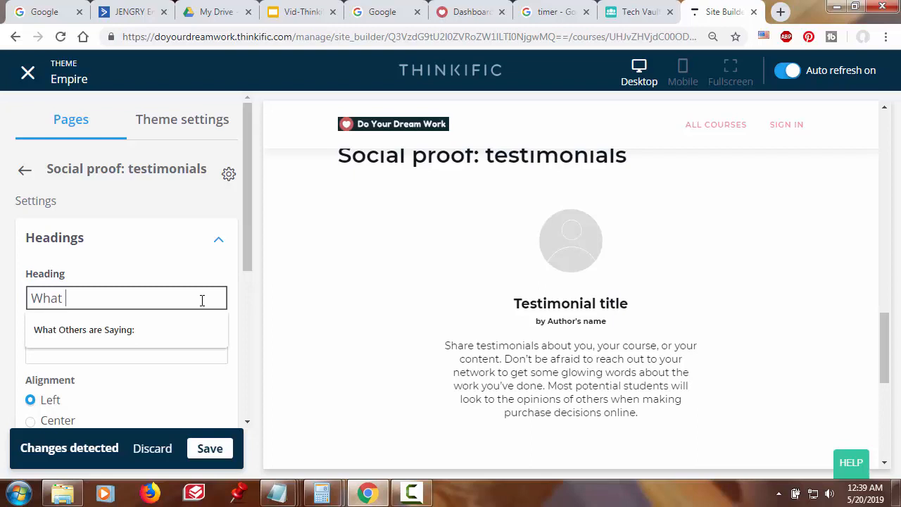
text(Others are Saying)
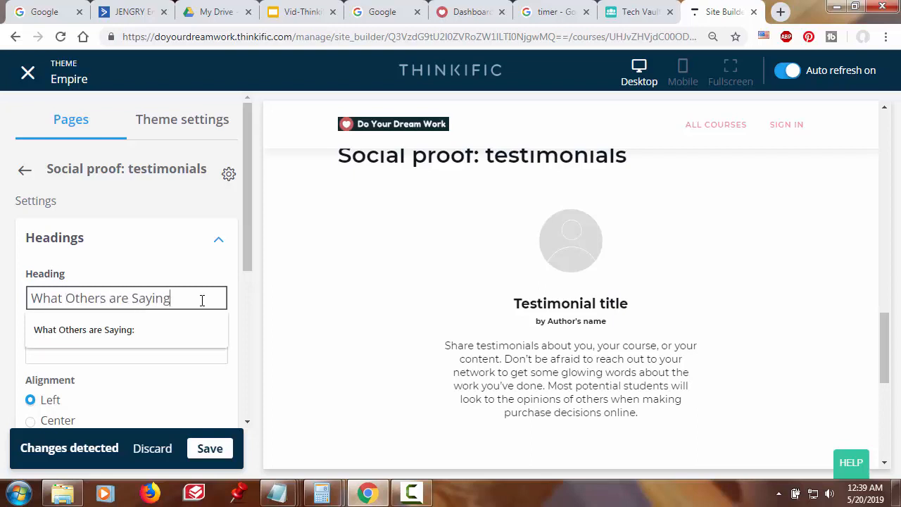
text(:)
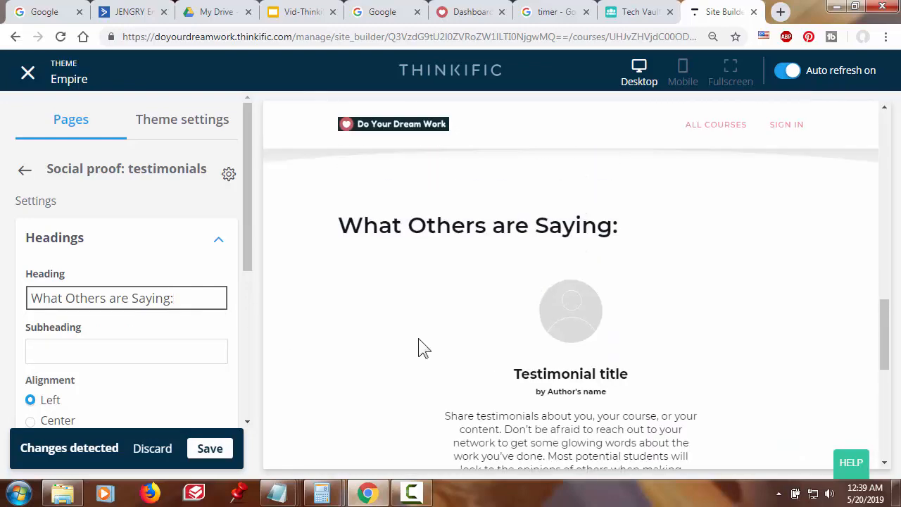
scroll(121, 380, down, 1)
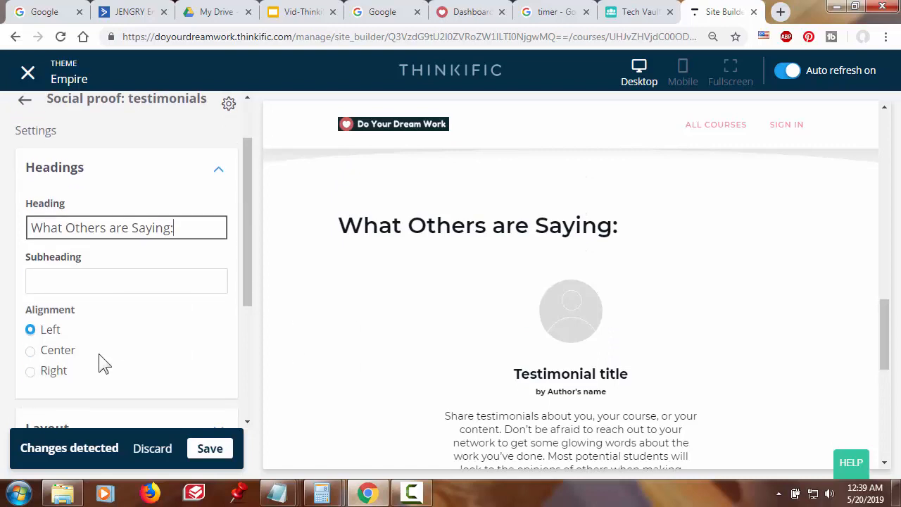
click(31, 351)
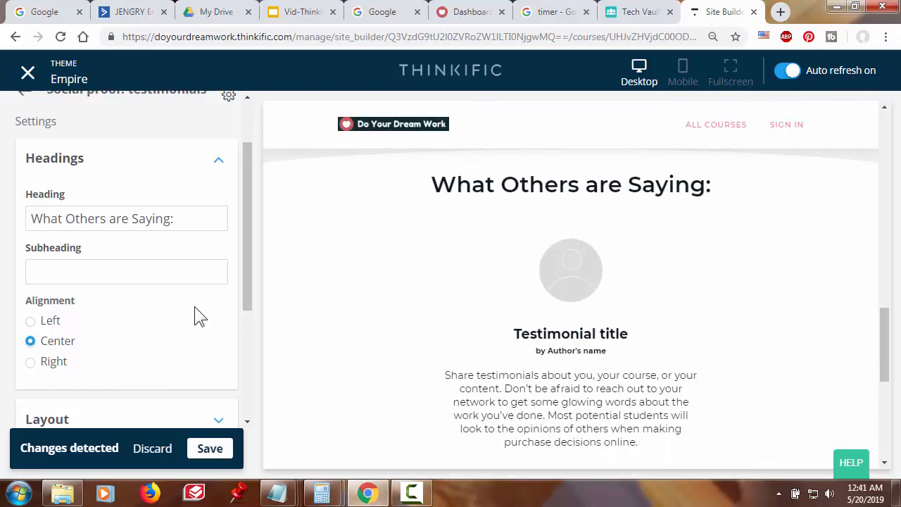
Open the Testimonial block's title, author and avatar fields, and save the section's changes.
scroll(193, 308, down, 5)
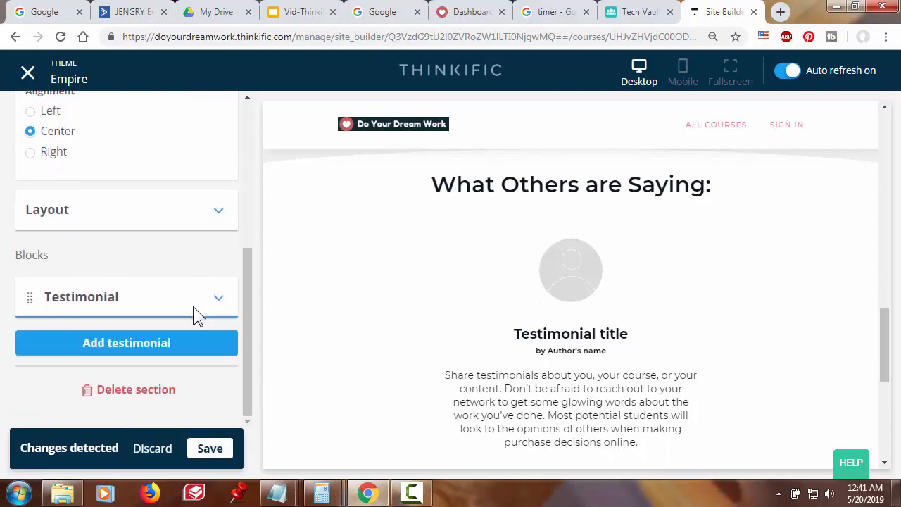
click(119, 298)
scroll(148, 314, down, 1)
scroll(150, 314, down, 3)
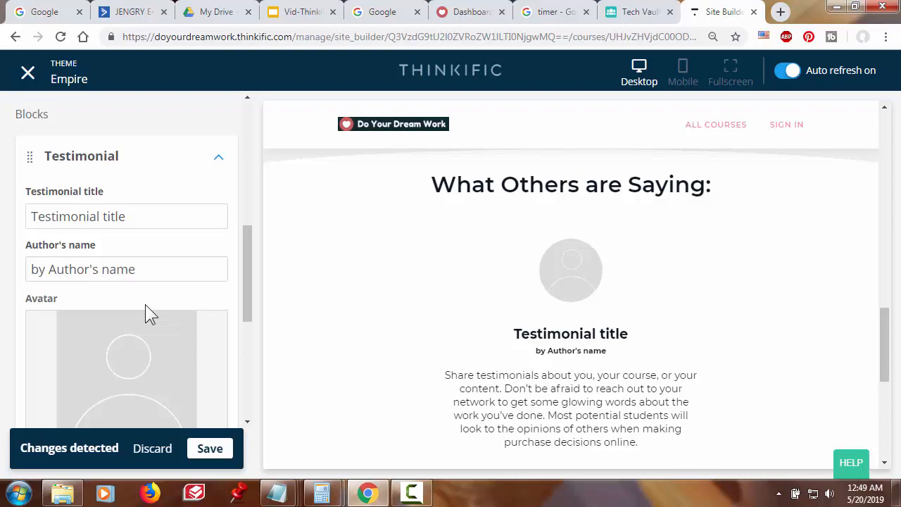
click(212, 450)
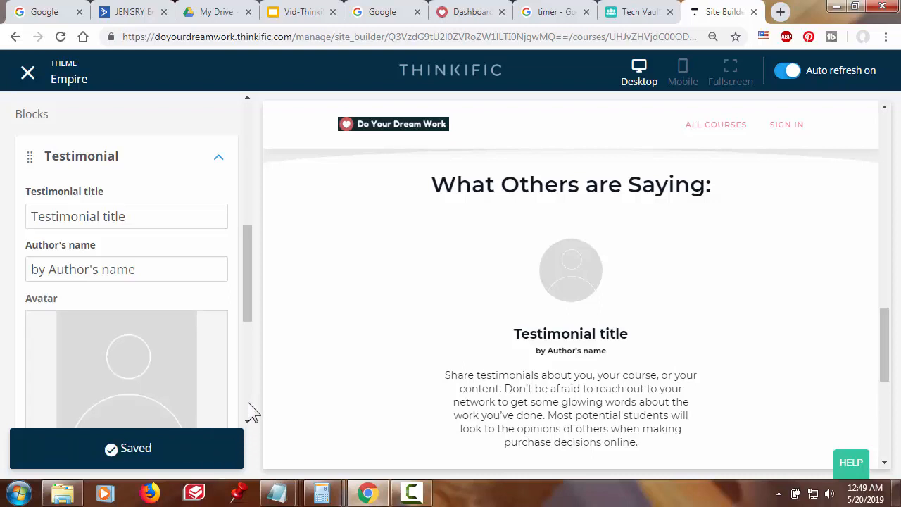
Add a Pricing options section below the Curriculum section and check it in the preview.
mouse_move(213, 373)
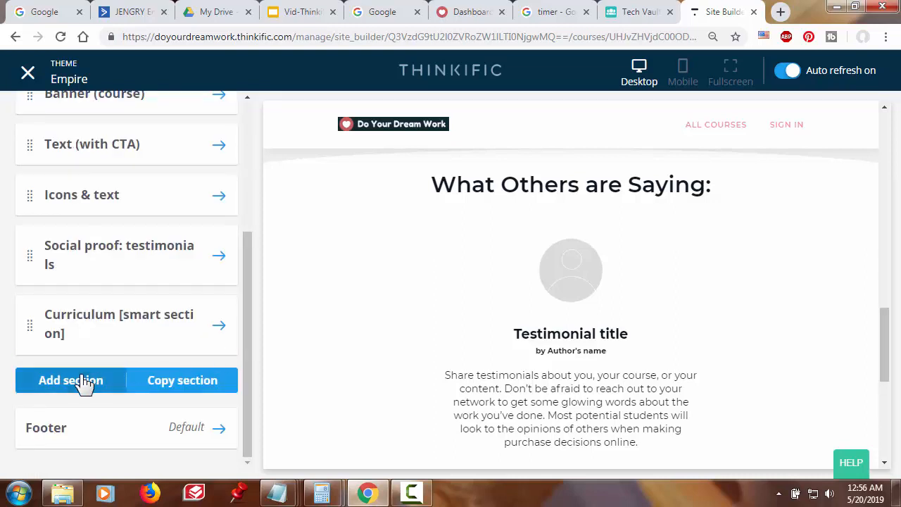
click(82, 381)
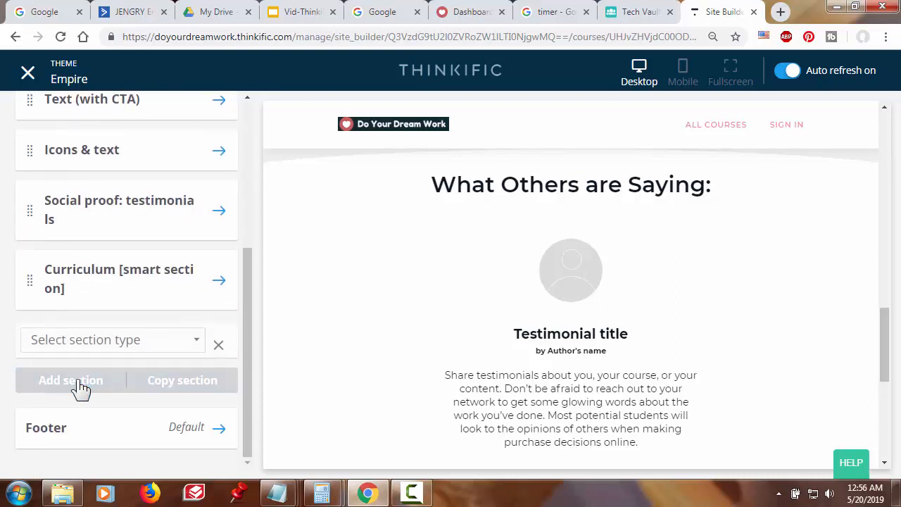
click(203, 350)
scroll(185, 387, down, 1)
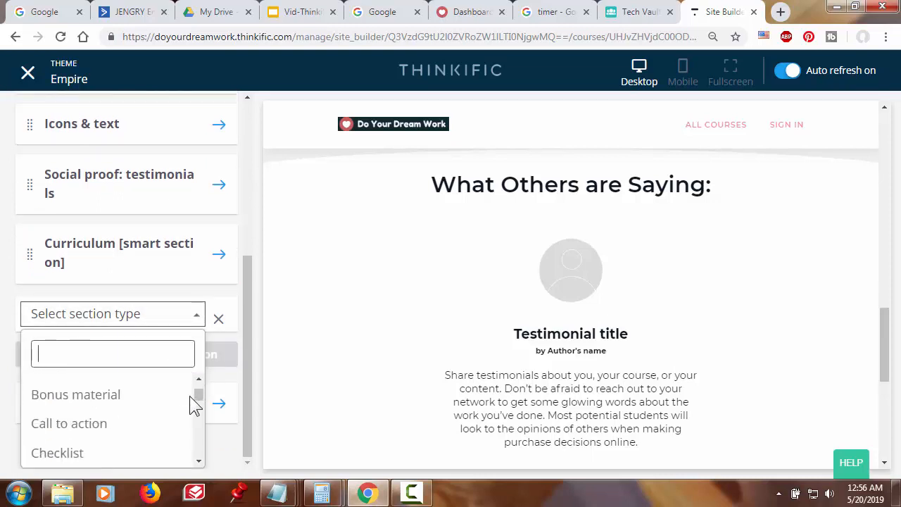
scroll(190, 396, down, 5)
click(93, 380)
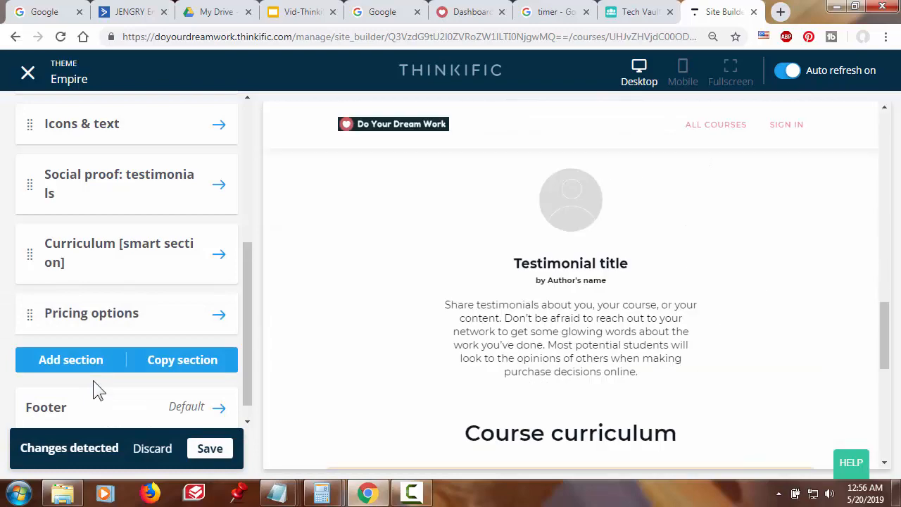
scroll(326, 339, down, 4)
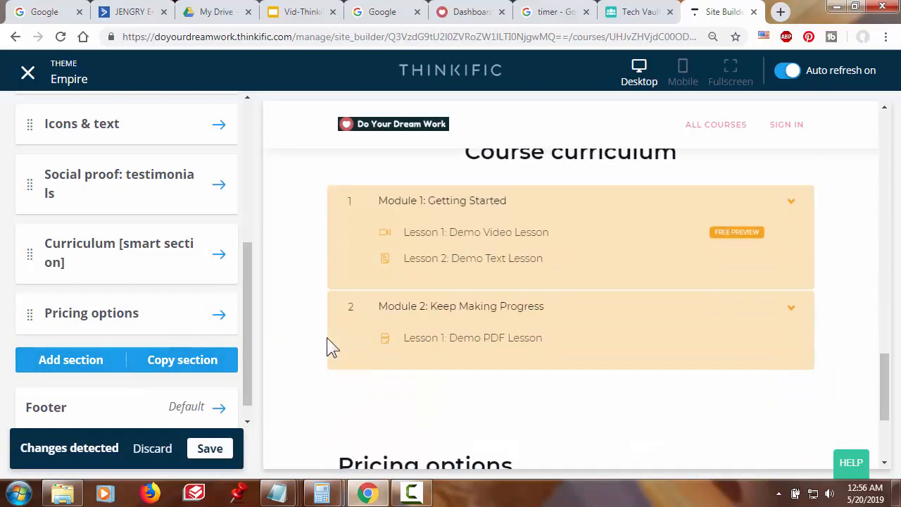
scroll(332, 346, down, 3)
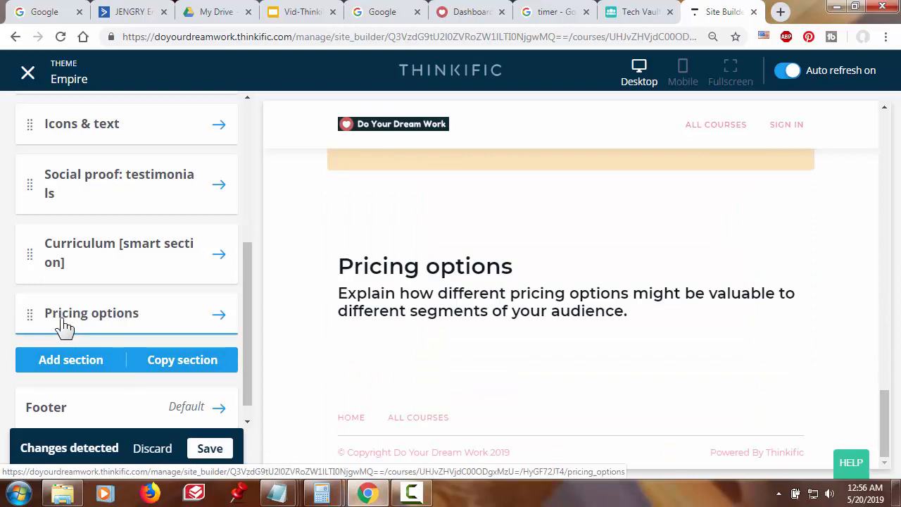
scroll(450, 343, up, 3)
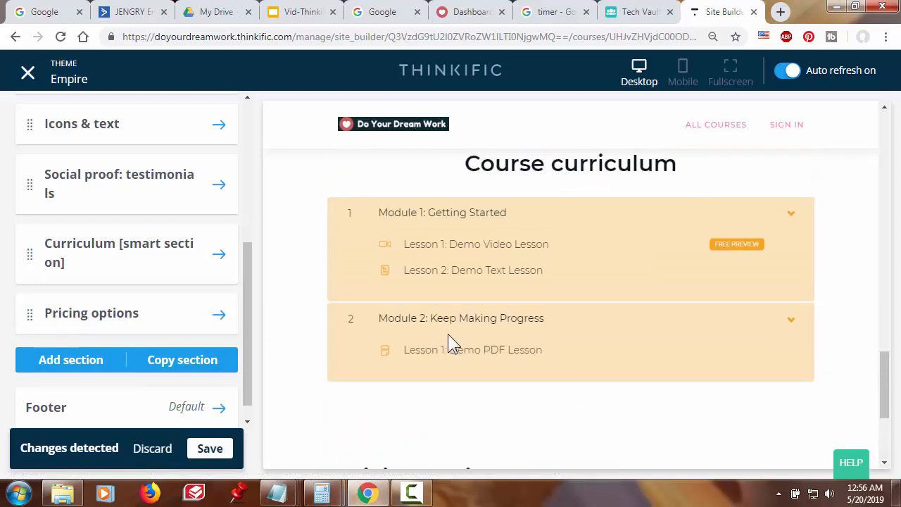
scroll(448, 337, down, 3)
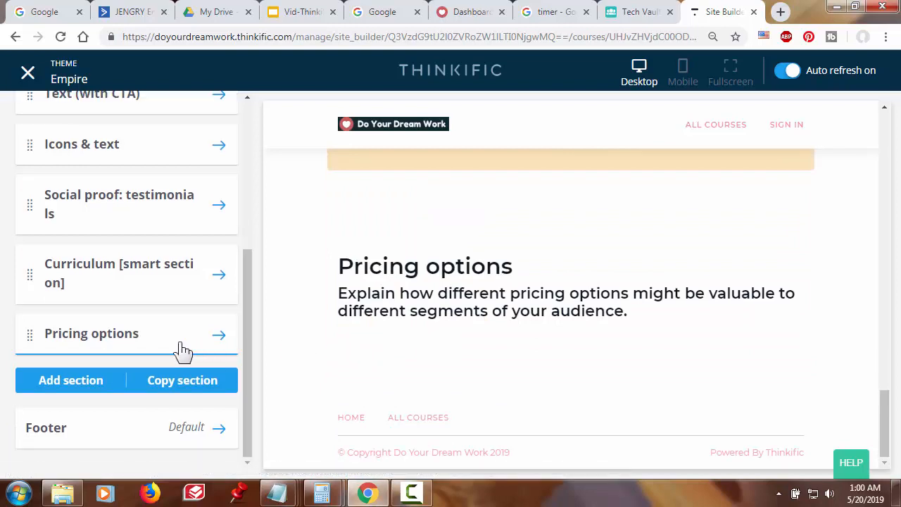
Open the Pricing options section and choose Demo Thinkific Course as its product.
click(110, 345)
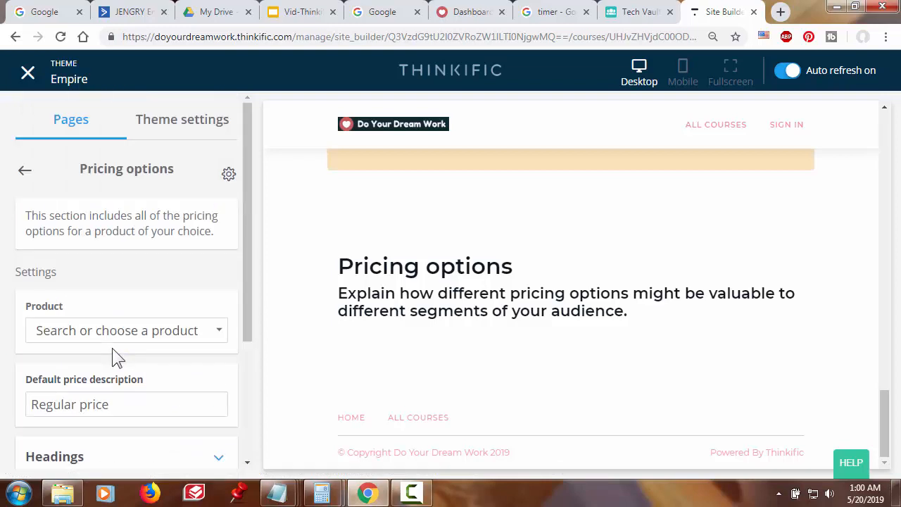
click(226, 335)
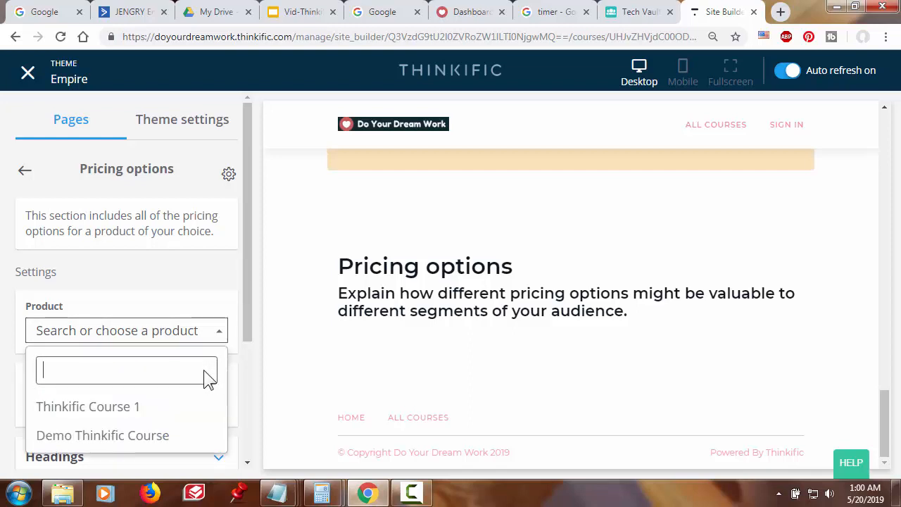
click(91, 437)
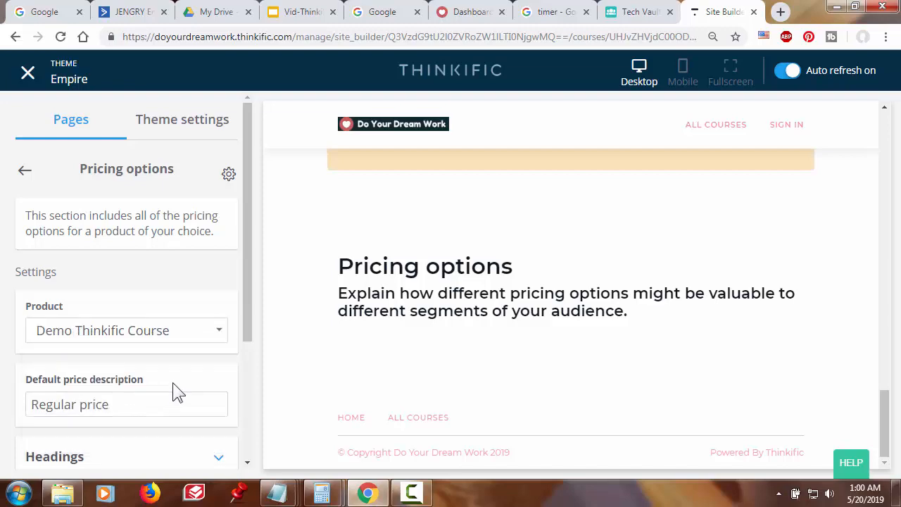
Set the default price description to "One-Time Payment for Lifetime Access".
scroll(172, 383, down, 1)
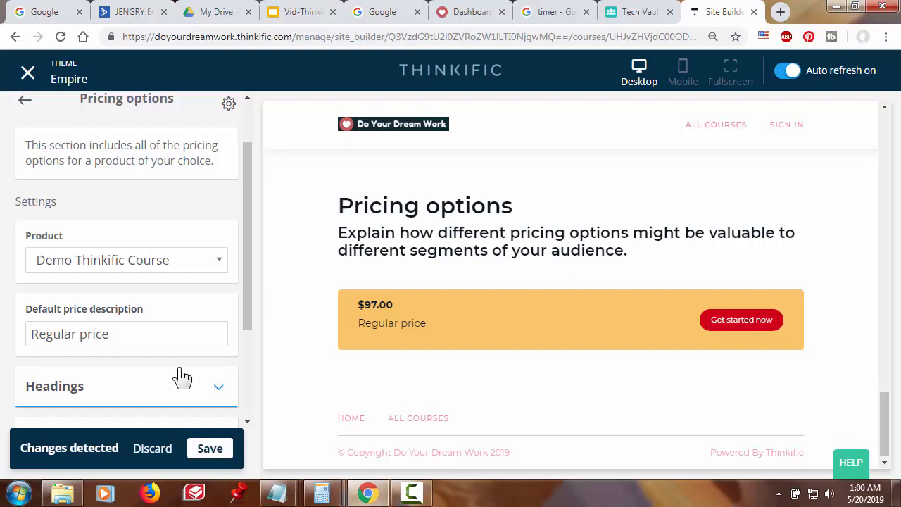
scroll(182, 376, down, 1)
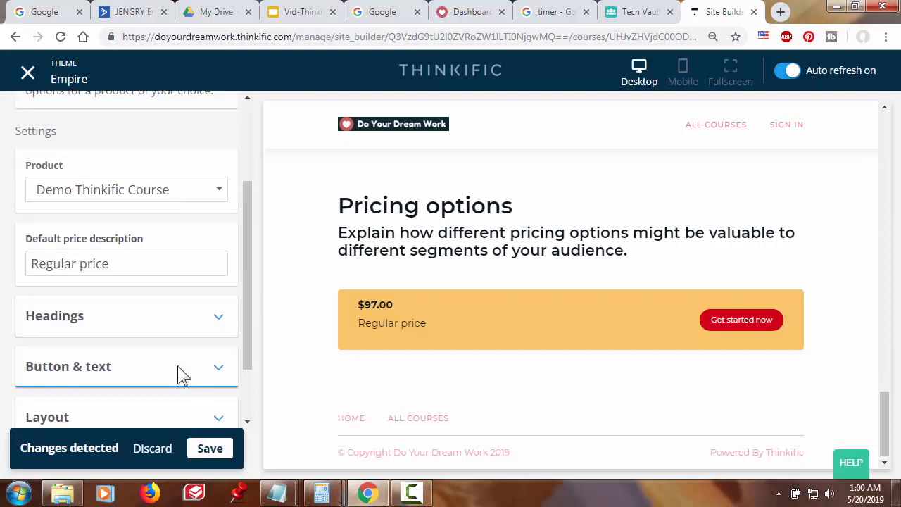
click(166, 269)
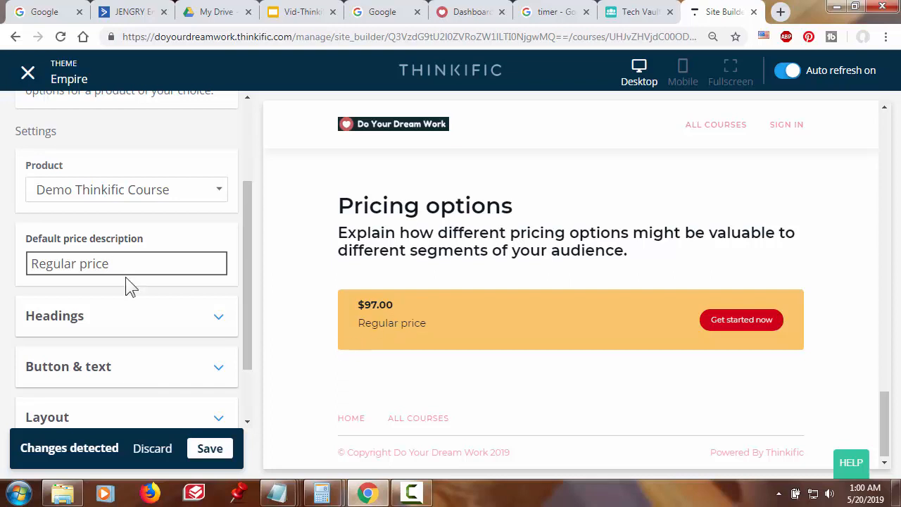
key(BackSpace)
key(BackSpace)
key(BackSpace)
key(BackSpace)
key(BackSpace)
key(BackSpace)
key(BackSpace)
key(BackSpace)
key(BackSpace)
key(BackSpace)
key(BackSpace)
key(BackSpace)
key(BackSpace)
text(One-Time Payment for Lifetime Access)
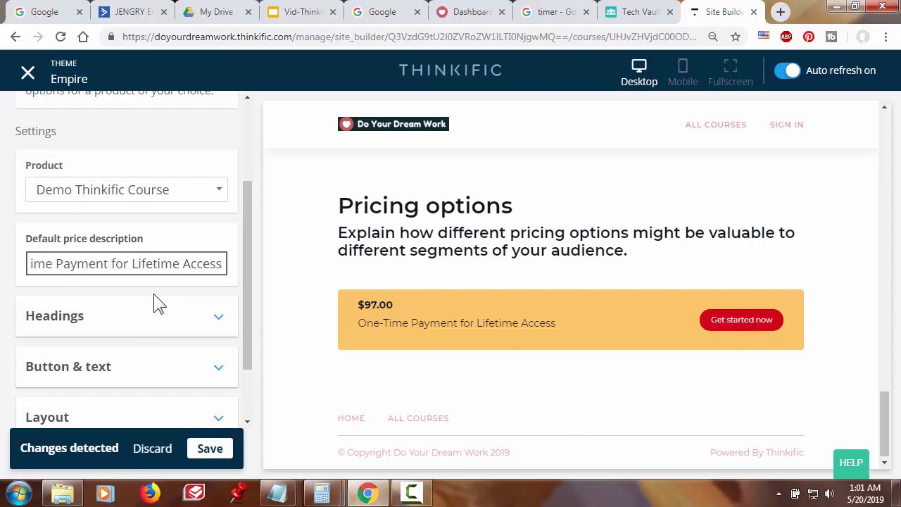
Set the Pricing options section's button text to "Sign Up Now" and save the changes.
scroll(154, 299, down, 1)
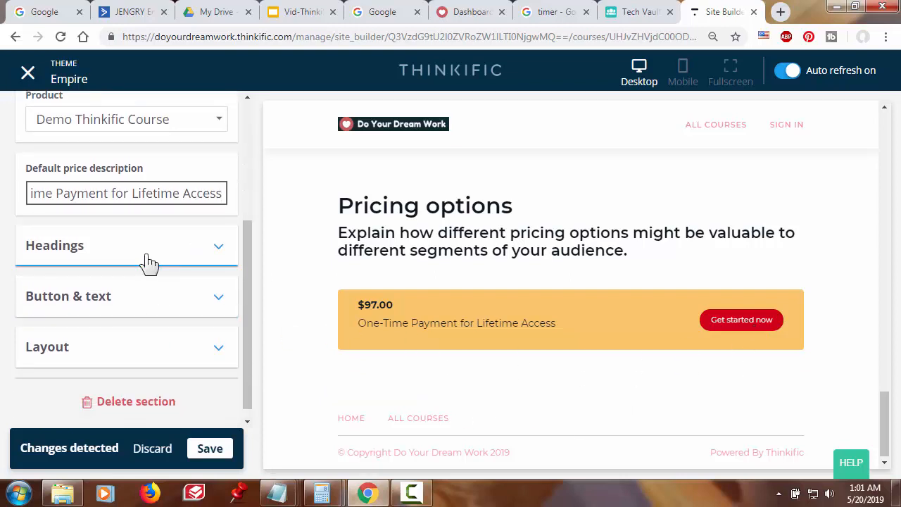
click(131, 298)
click(145, 356)
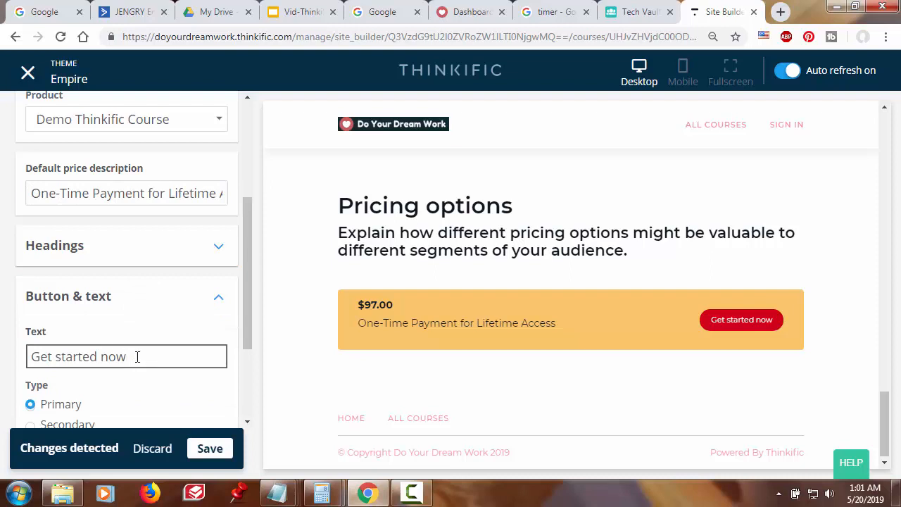
key(ctrl+a)
key(BackSpace)
text(Sign)
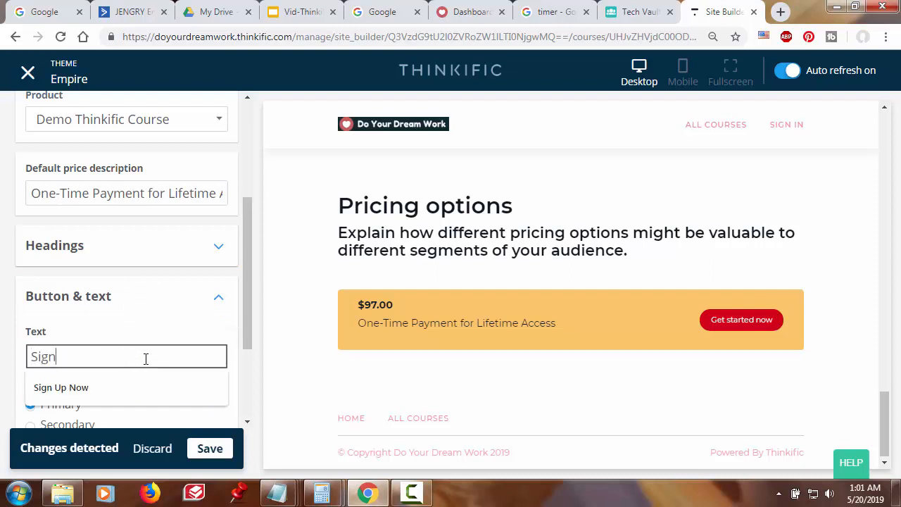
text( Up Now)
scroll(151, 356, down, 2)
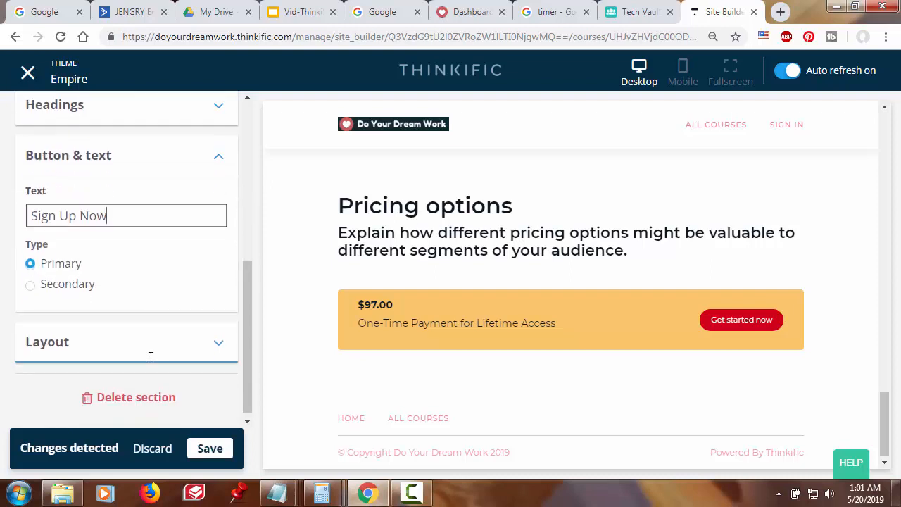
click(209, 450)
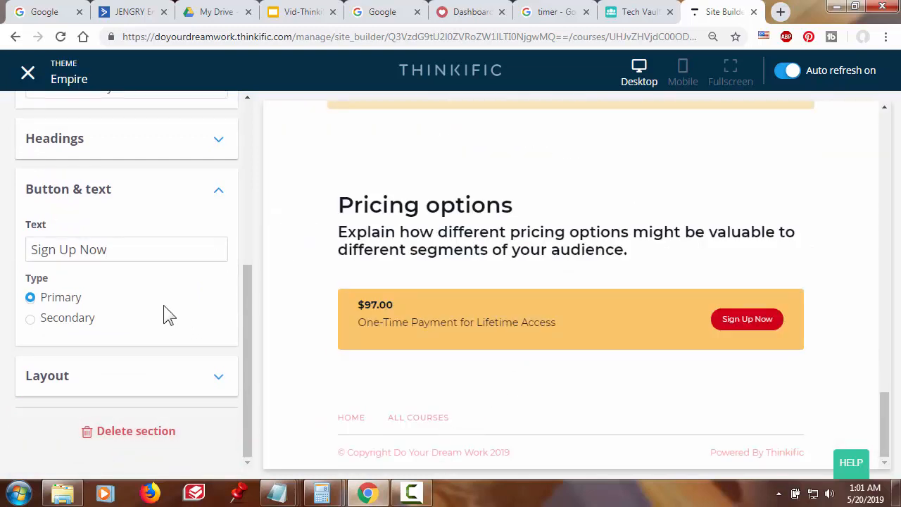
scroll(165, 315, up, 1)
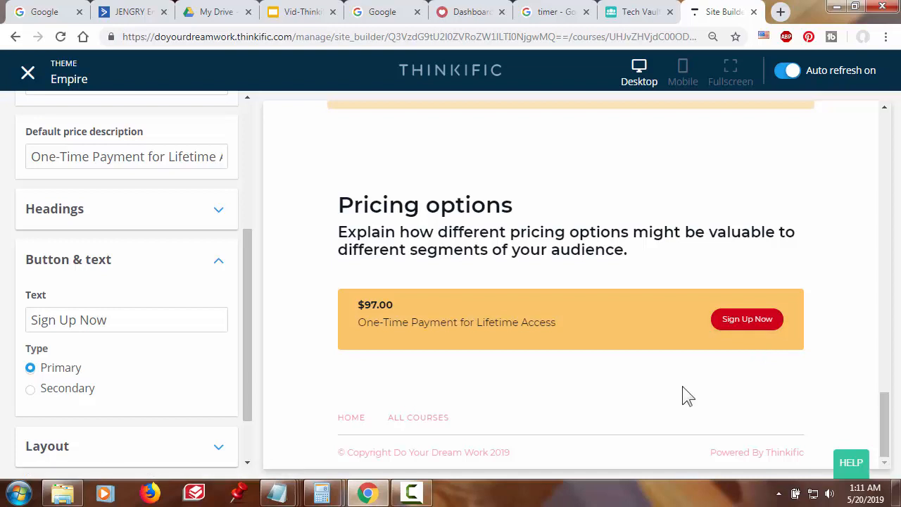
Review the course landing page preview from the banner through the text, benefits and curriculum sections to the pricing options.
scroll(419, 353, up, 1)
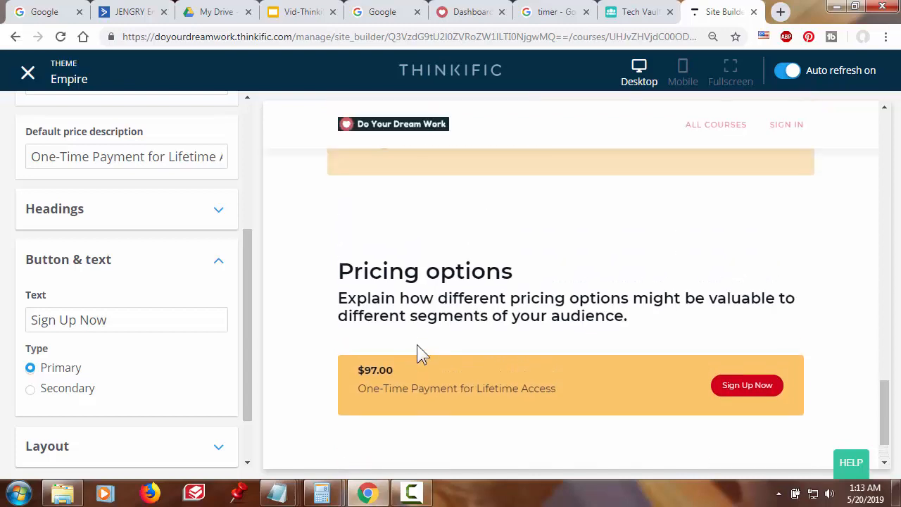
scroll(417, 344, up, 6)
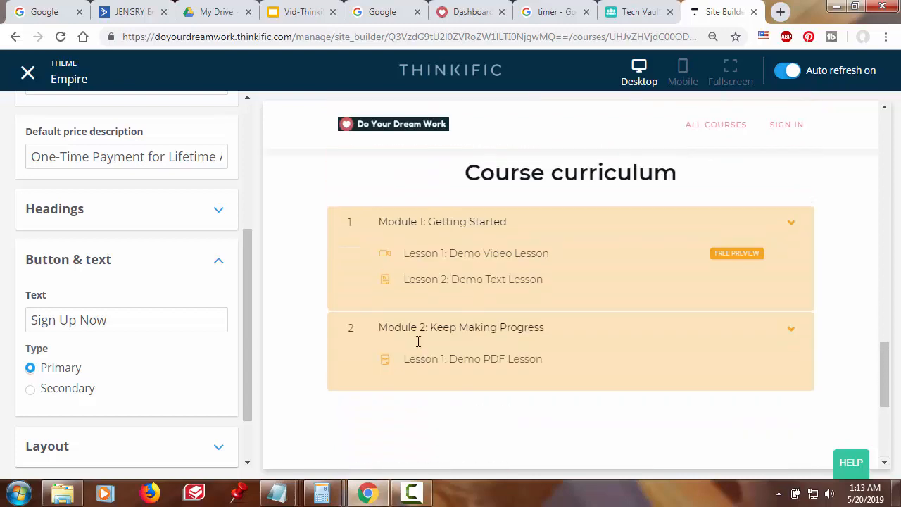
scroll(418, 337, up, 10)
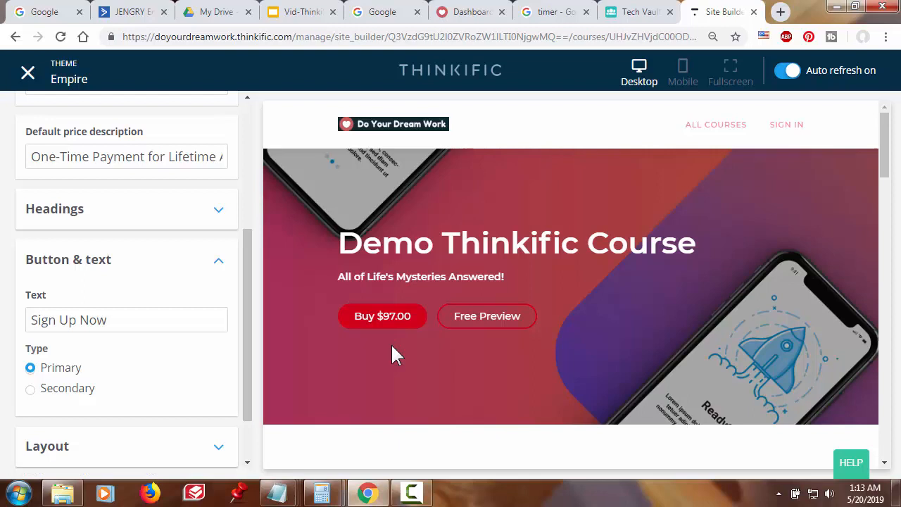
scroll(393, 344, down, 3)
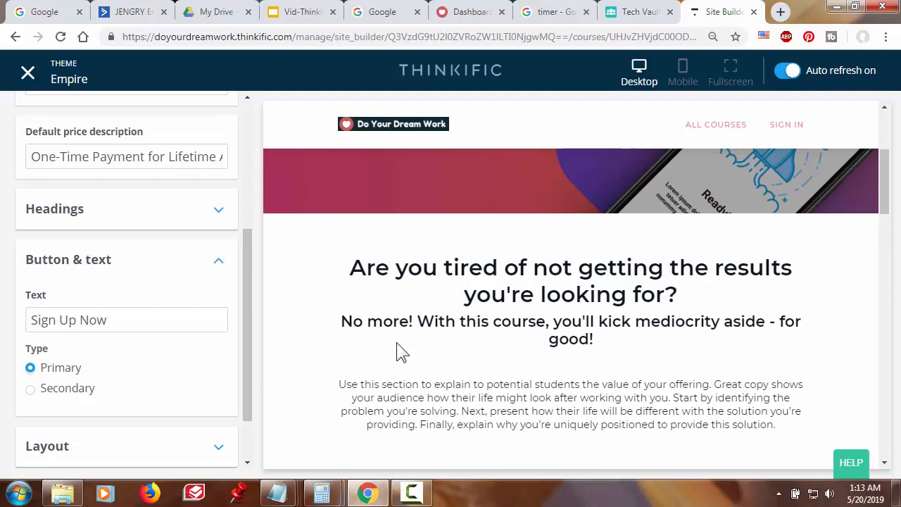
scroll(398, 350, down, 2)
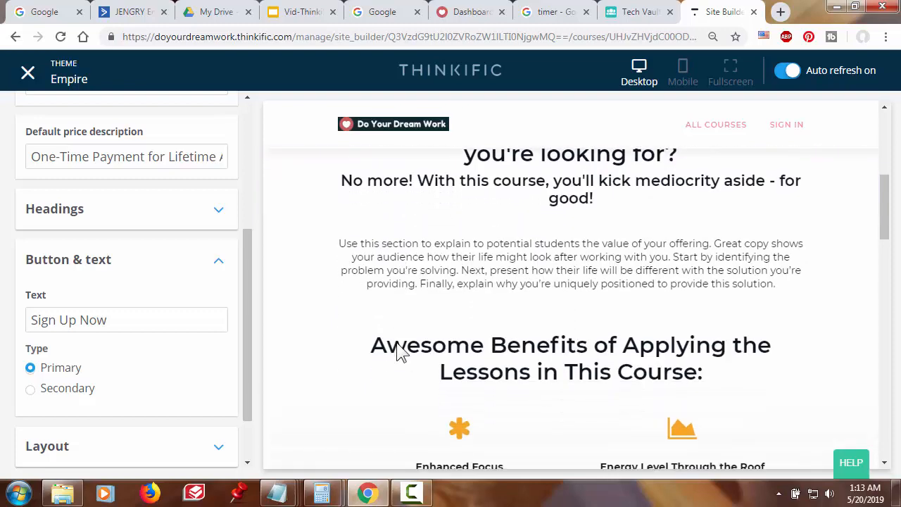
scroll(397, 350, down, 2)
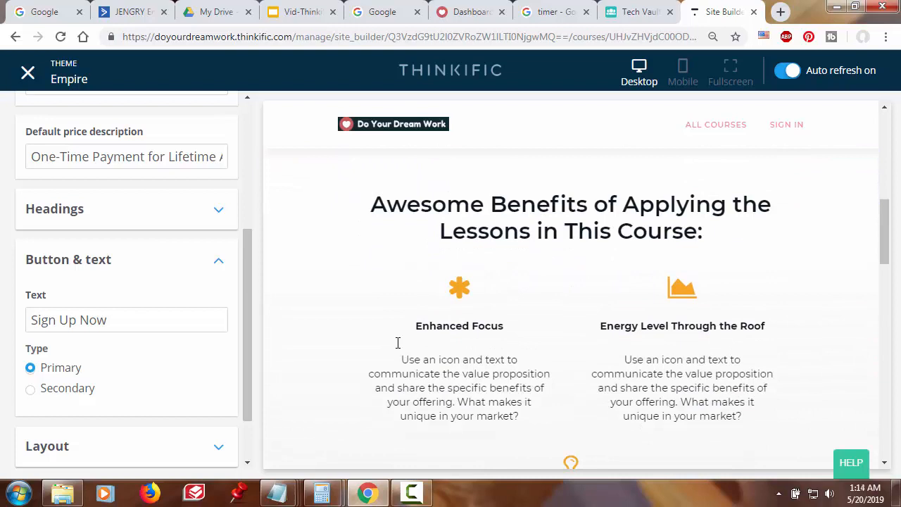
scroll(398, 343, down, 1)
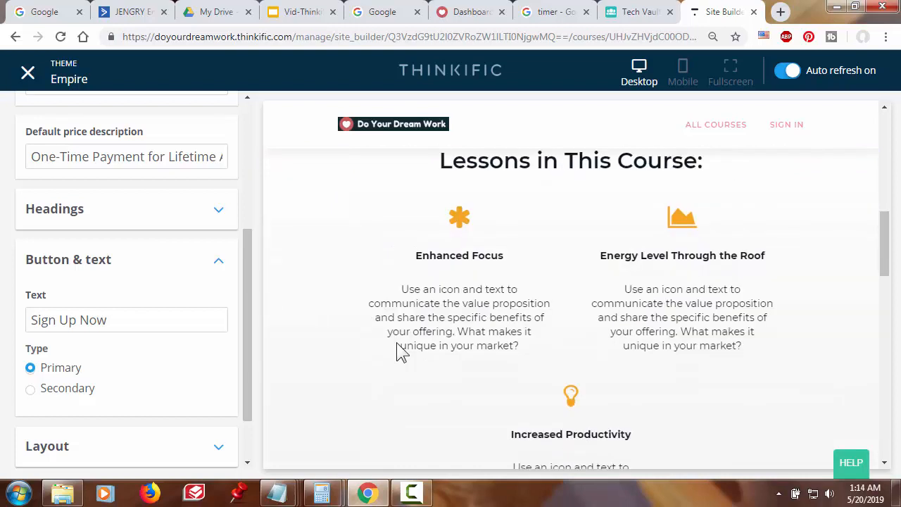
scroll(396, 343, down, 1)
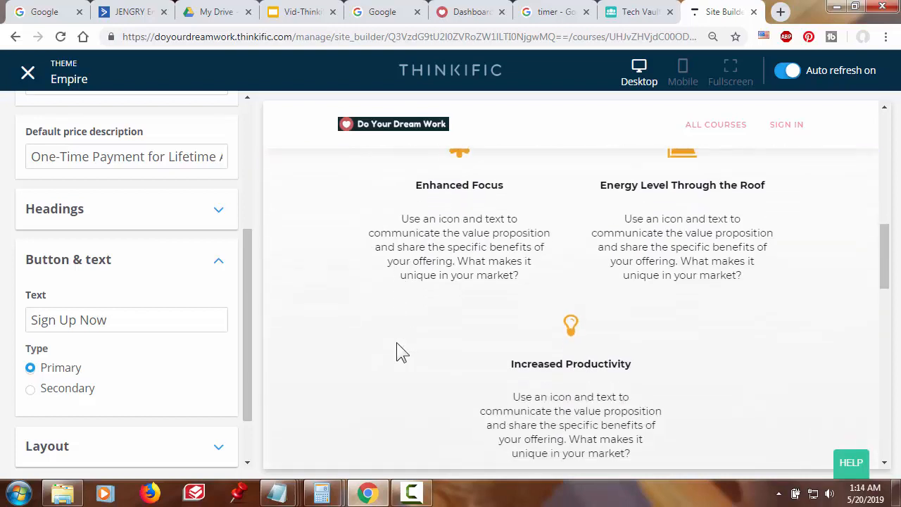
scroll(396, 345, down, 8)
scroll(391, 344, down, 2)
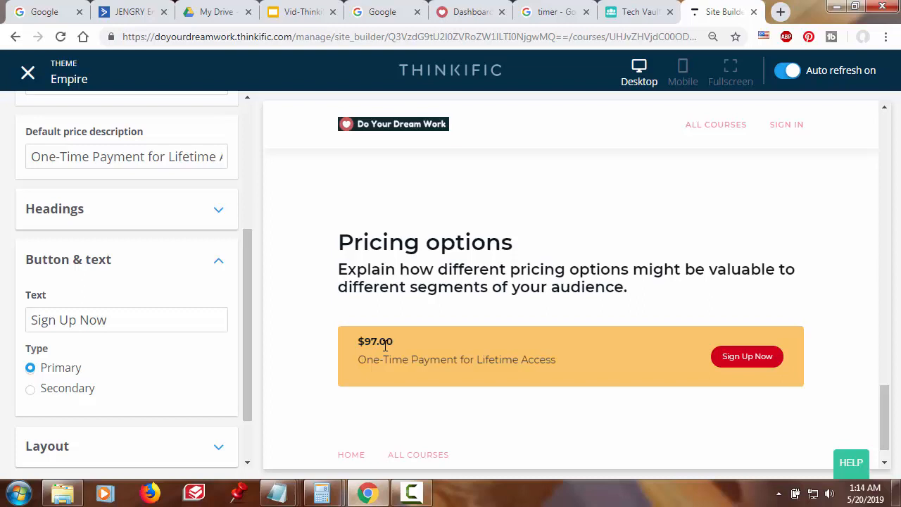
scroll(513, 437, down, 1)
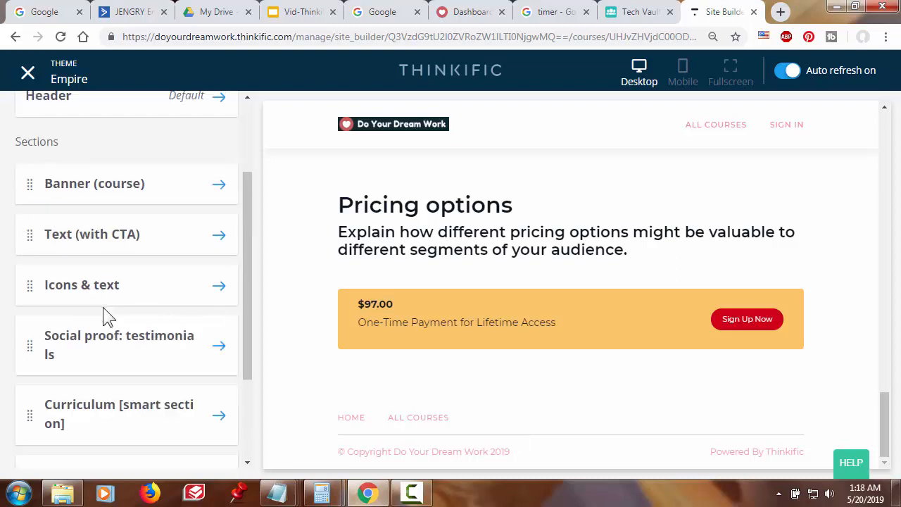
Add a Frequently asked questions section below Pricing options and check its placeholder questions in the preview.
scroll(150, 322, down, 3)
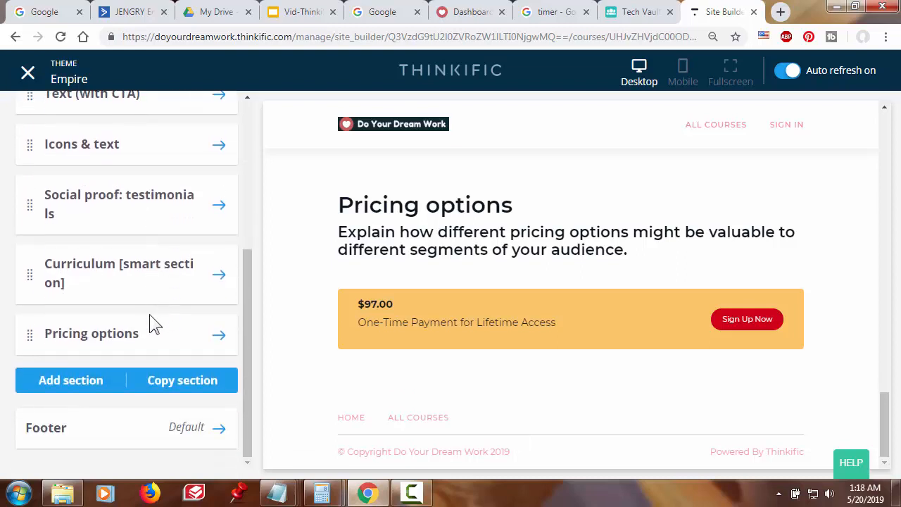
click(71, 380)
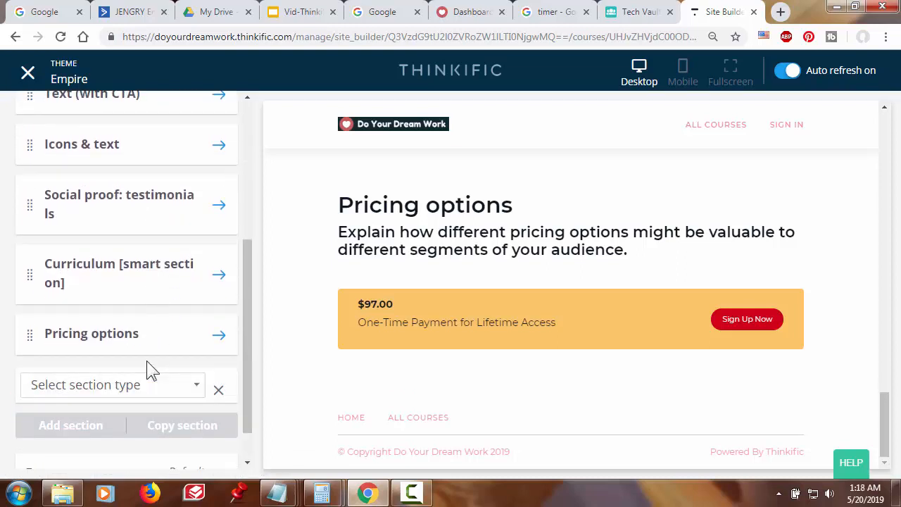
click(190, 387)
scroll(189, 388, down, 10)
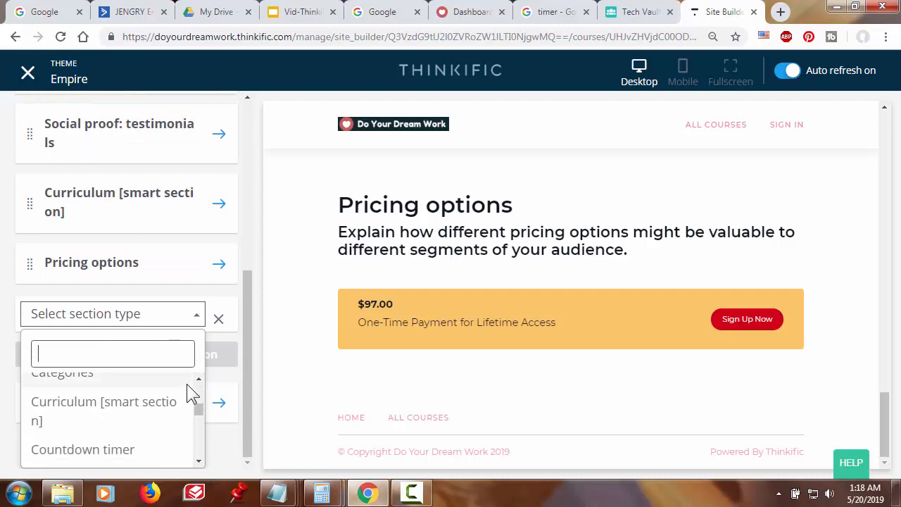
scroll(186, 386, up, 5)
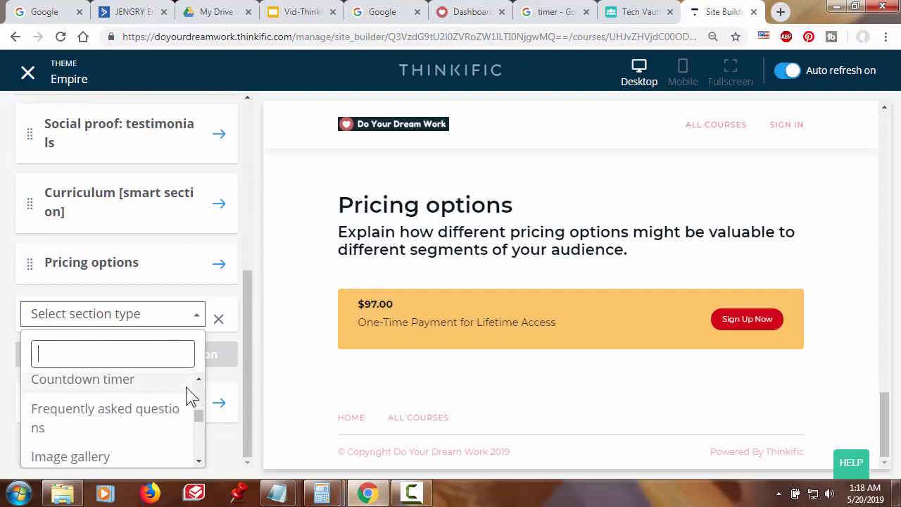
click(141, 418)
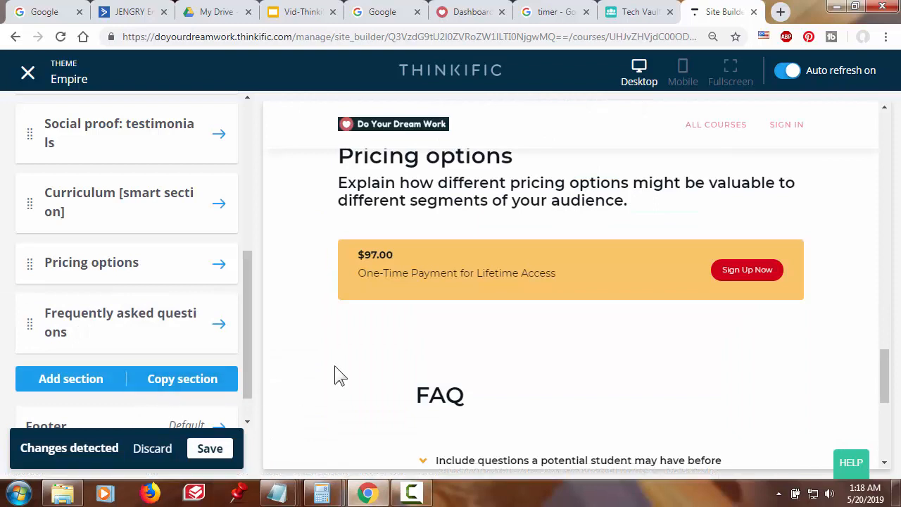
scroll(338, 375, down, 2)
scroll(338, 374, down, 3)
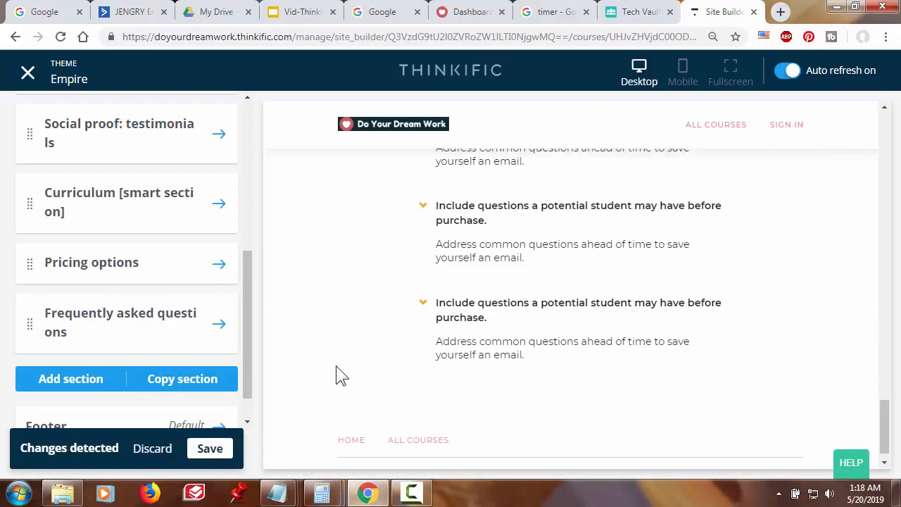
scroll(337, 365, up, 2)
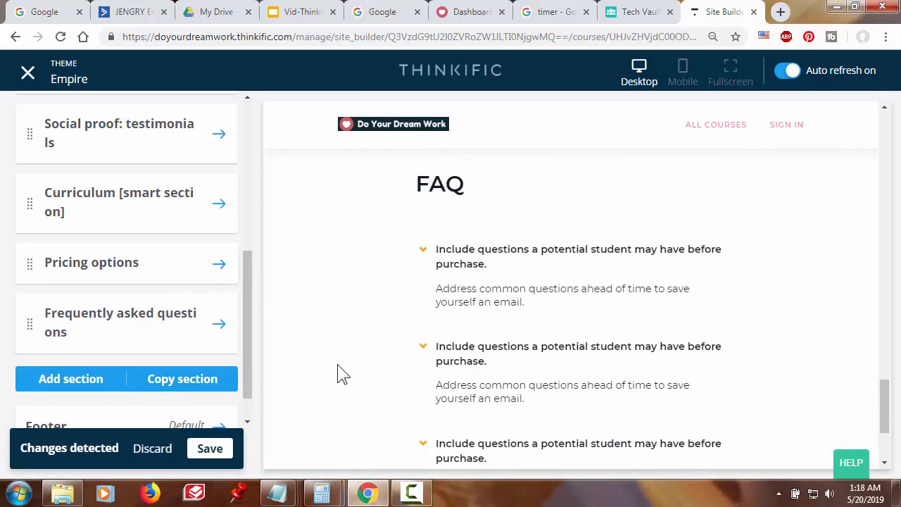
scroll(337, 364, up, 1)
scroll(337, 364, down, 1)
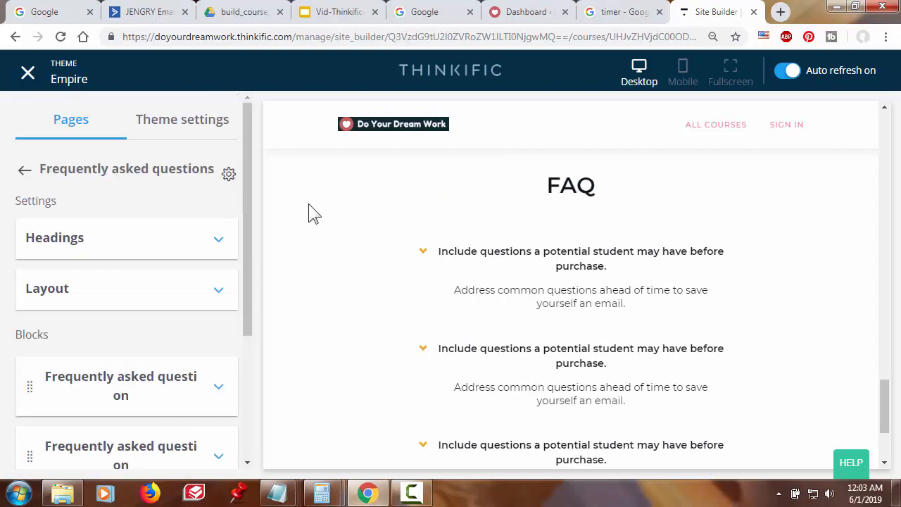
Replace the Banner (course) section's hero image with laptop_user_view_trans92_for_sales_page_v01.png from the test_course_platforms_01 folder.
click(39, 176)
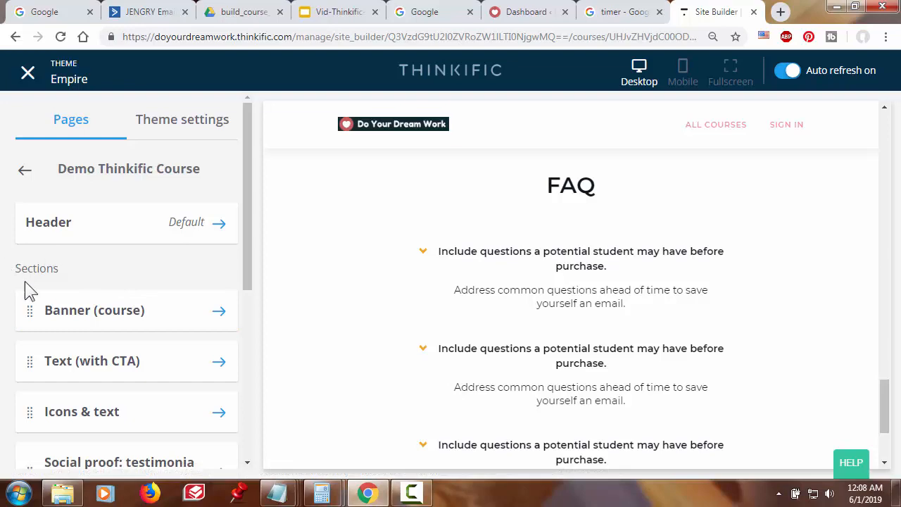
click(90, 313)
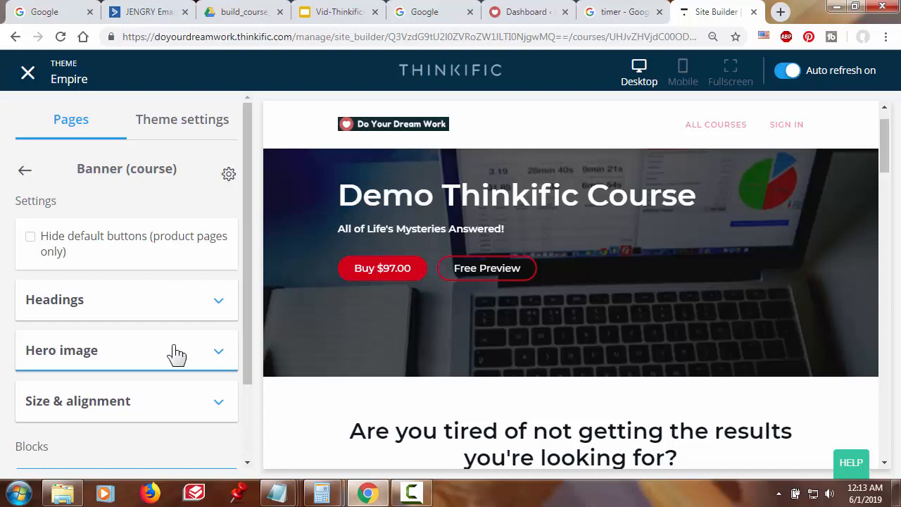
click(138, 362)
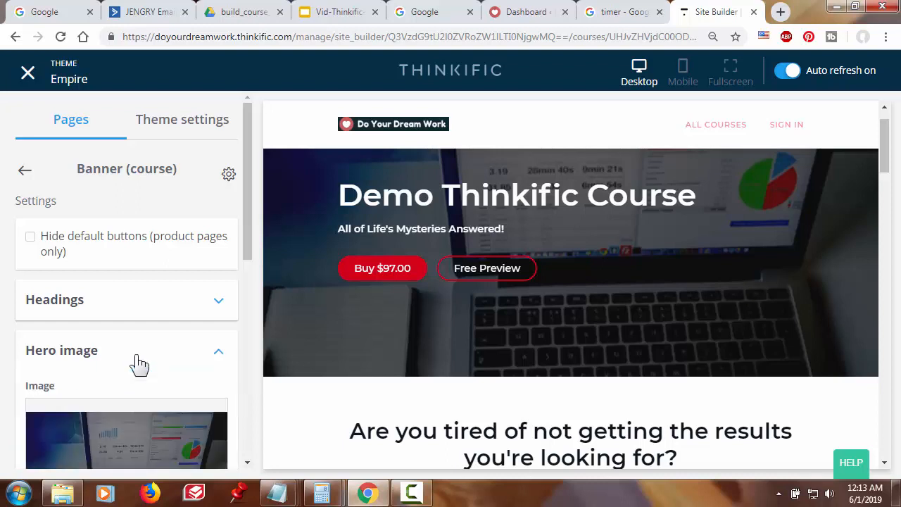
scroll(138, 363, down, 2)
mouse_move(137, 362)
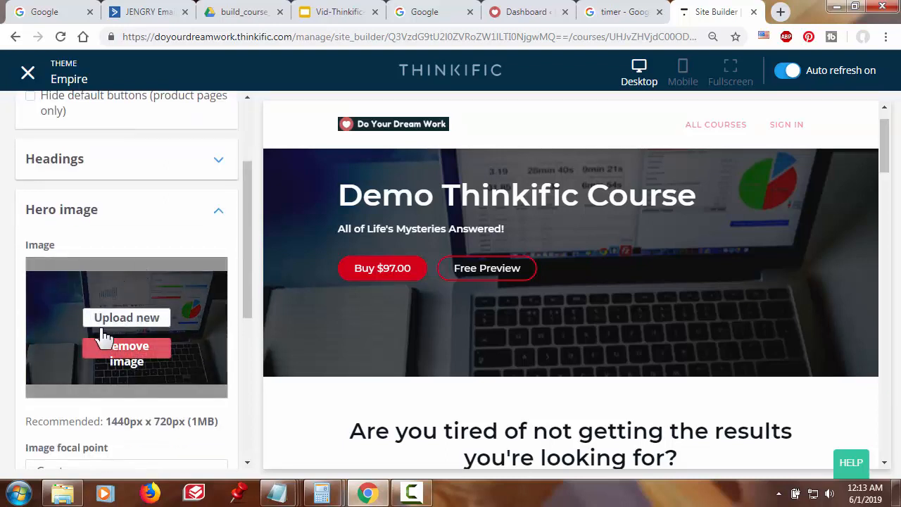
click(124, 317)
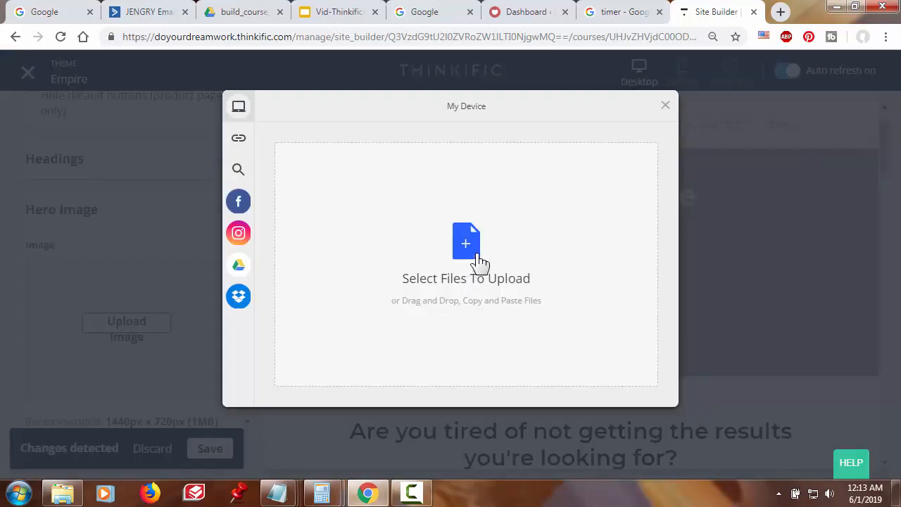
click(474, 254)
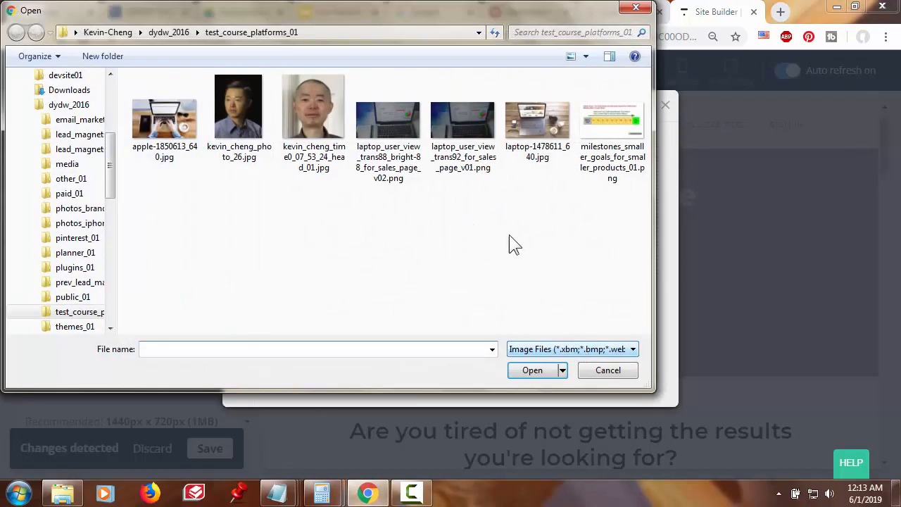
click(478, 135)
click(532, 370)
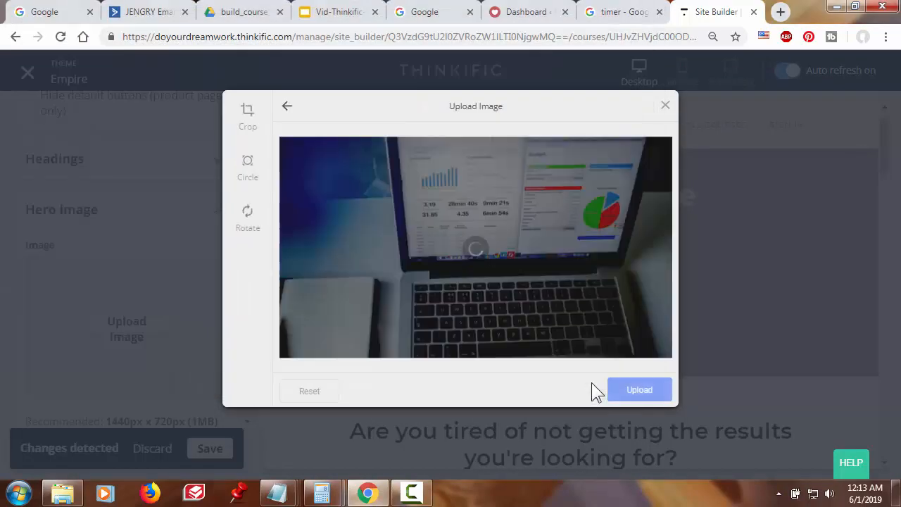
click(636, 390)
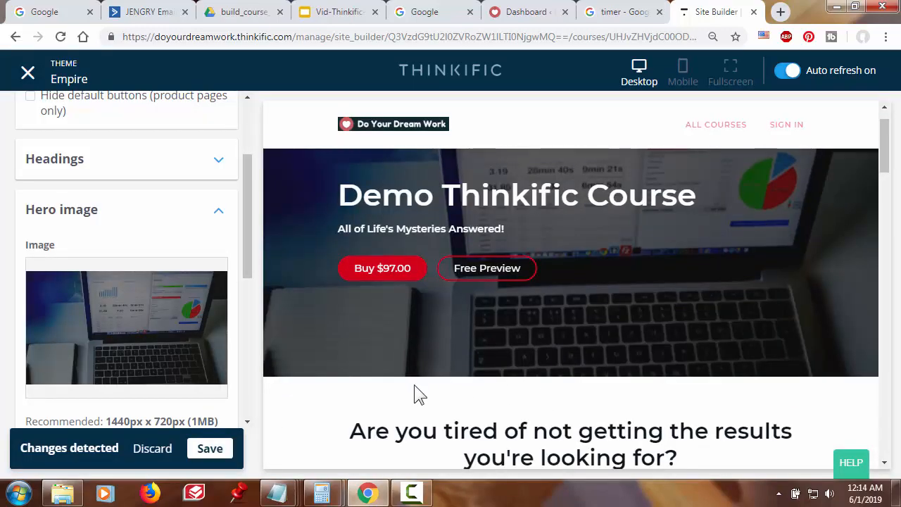
Set the Banner (course) section's alignment to Center, keeping the height at Large, and save the changes.
mouse_move(200, 385)
scroll(198, 385, down, 4)
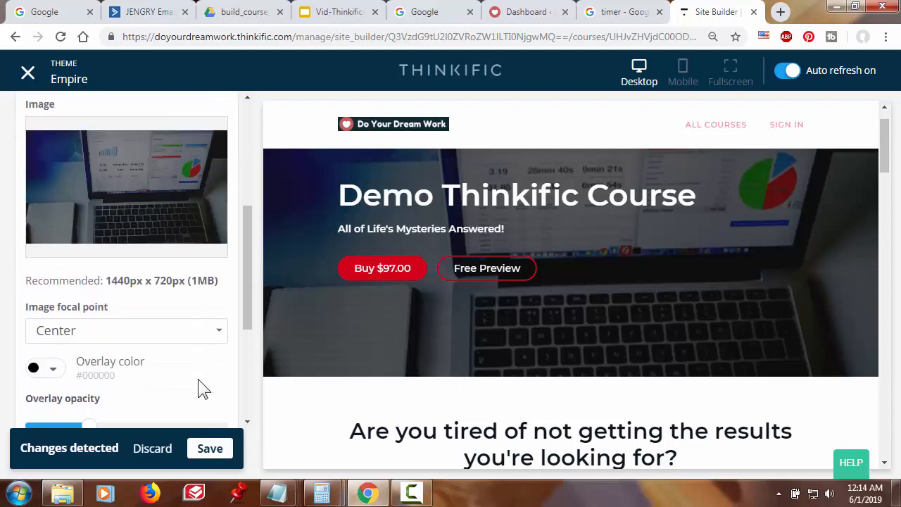
click(181, 361)
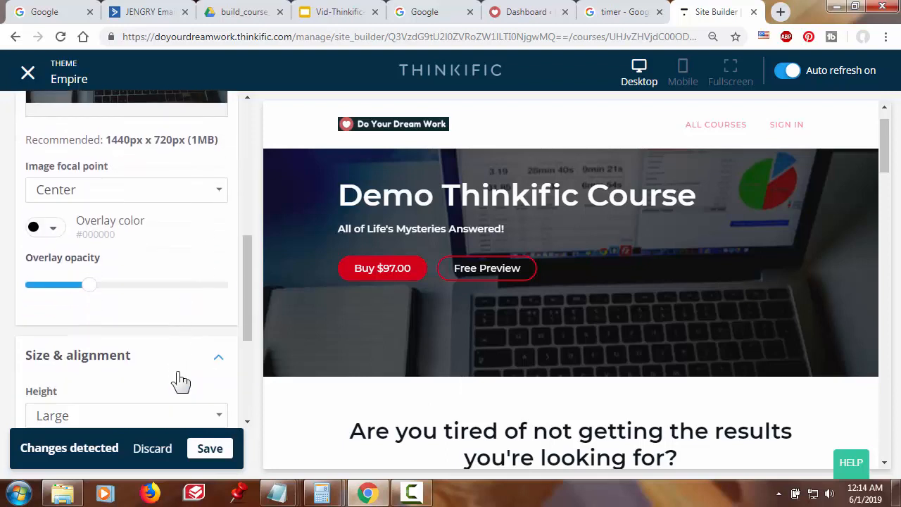
scroll(181, 381, down, 2)
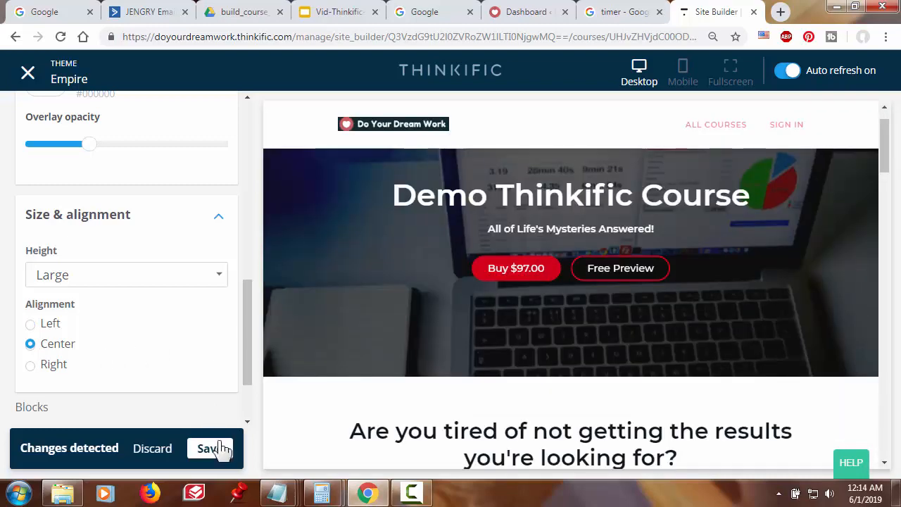
click(220, 451)
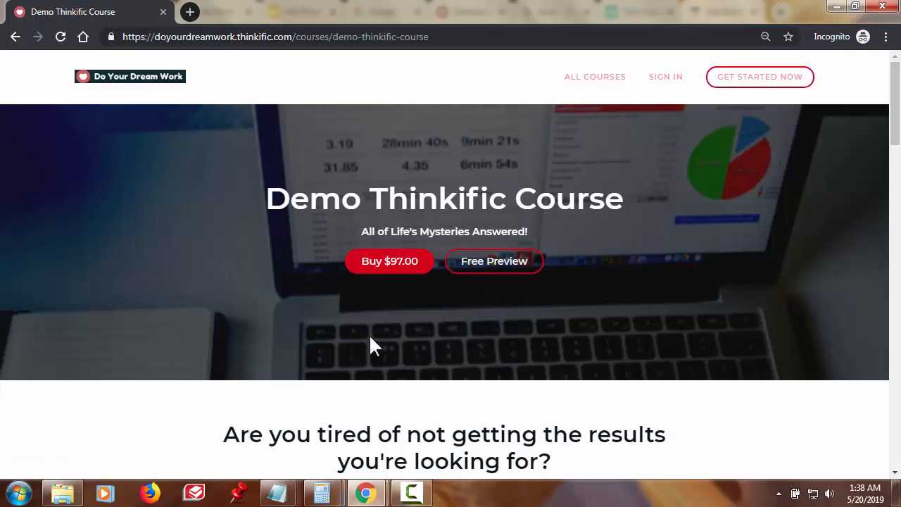
Review the published Demo Thinkific Course page from the banner through the intro text to the benefits section.
scroll(188, 345, down, 1)
scroll(188, 348, down, 1)
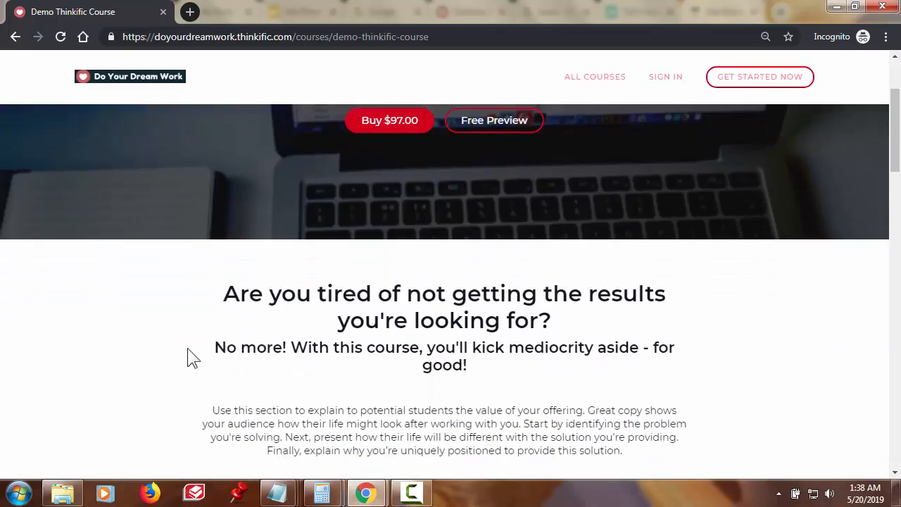
scroll(188, 349, down, 1)
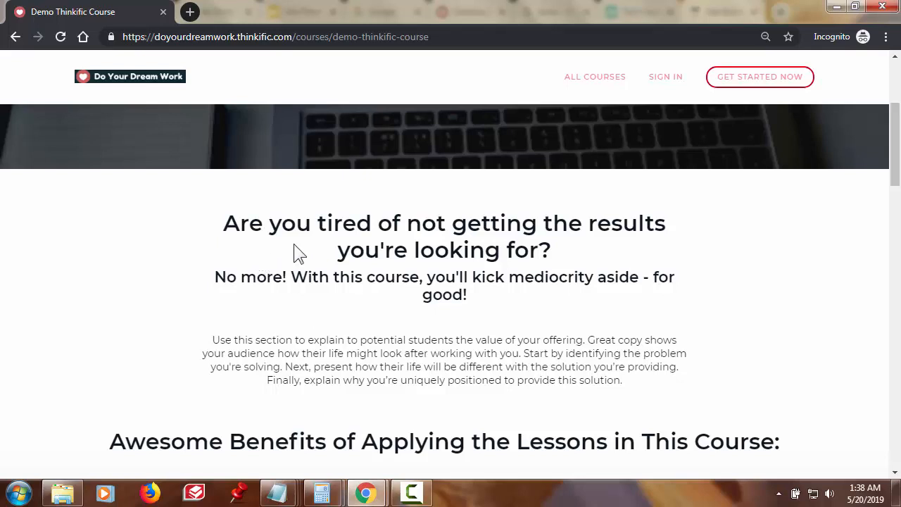
scroll(296, 254, down, 1)
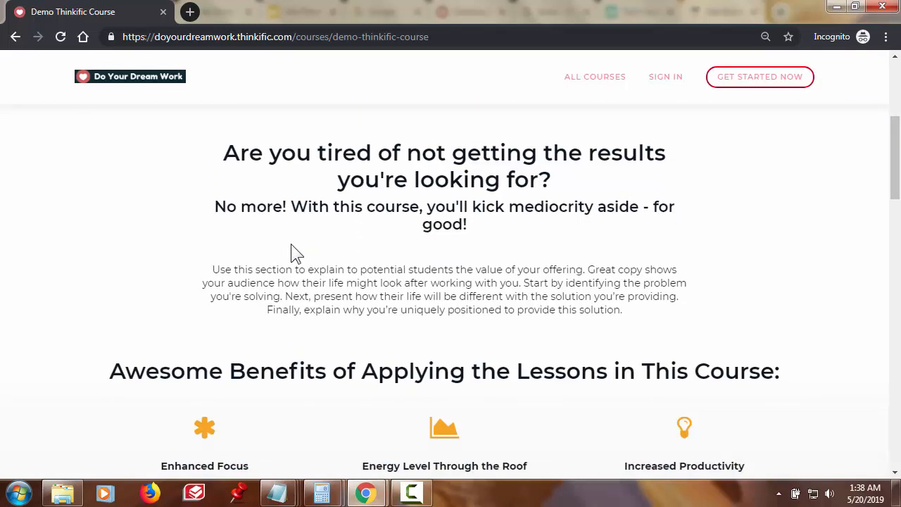
scroll(295, 254, down, 1)
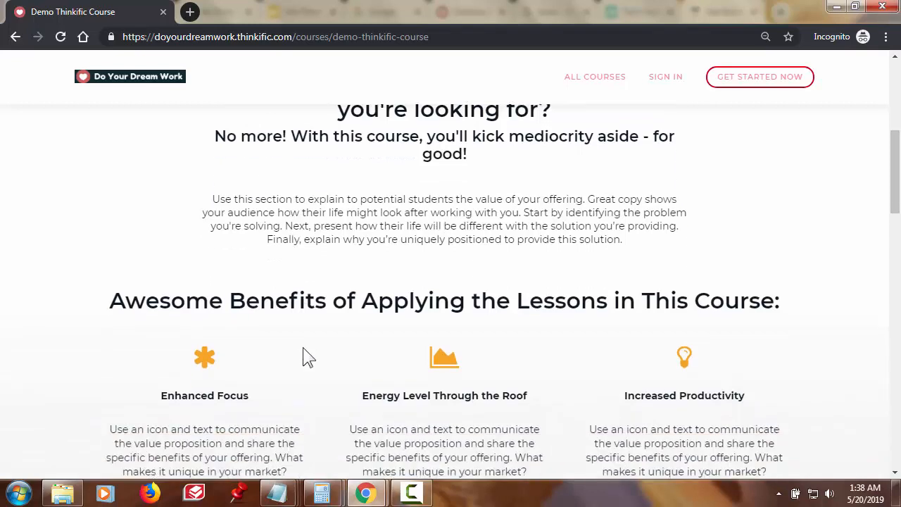
scroll(304, 350, down, 1)
scroll(304, 350, down, 1)
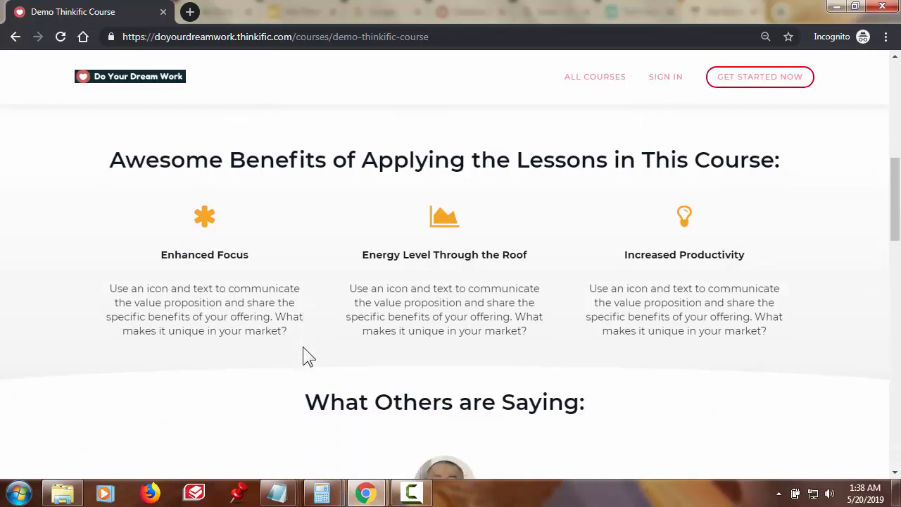
View the What Others are Saying section, switching to the second testimonial and back to the first.
scroll(303, 346, down, 3)
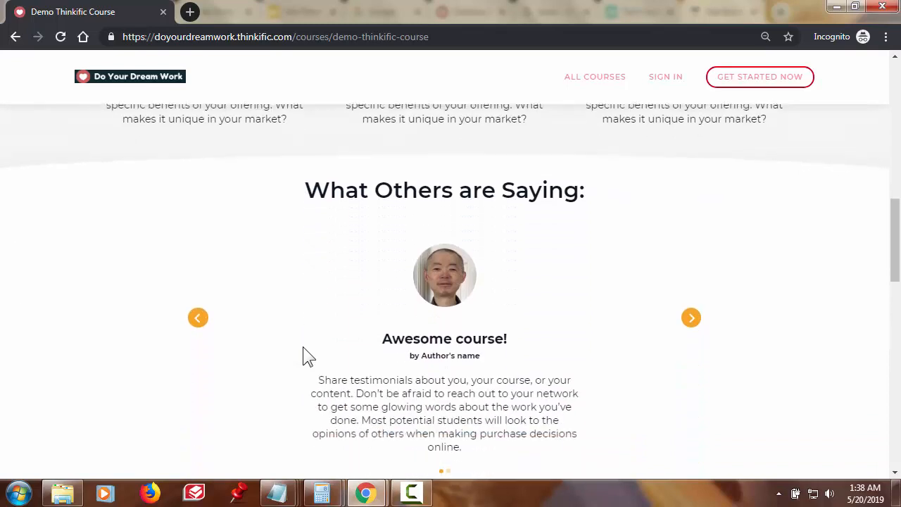
scroll(303, 348, down, 1)
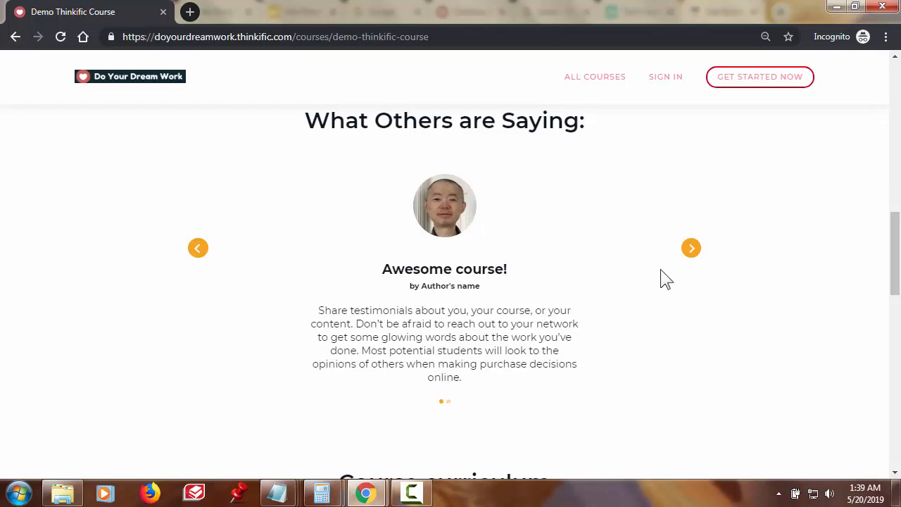
click(691, 249)
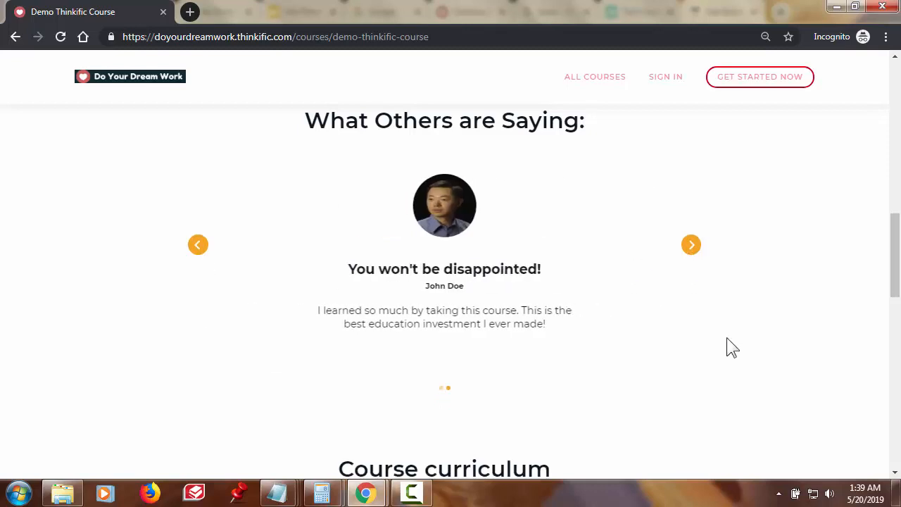
click(197, 247)
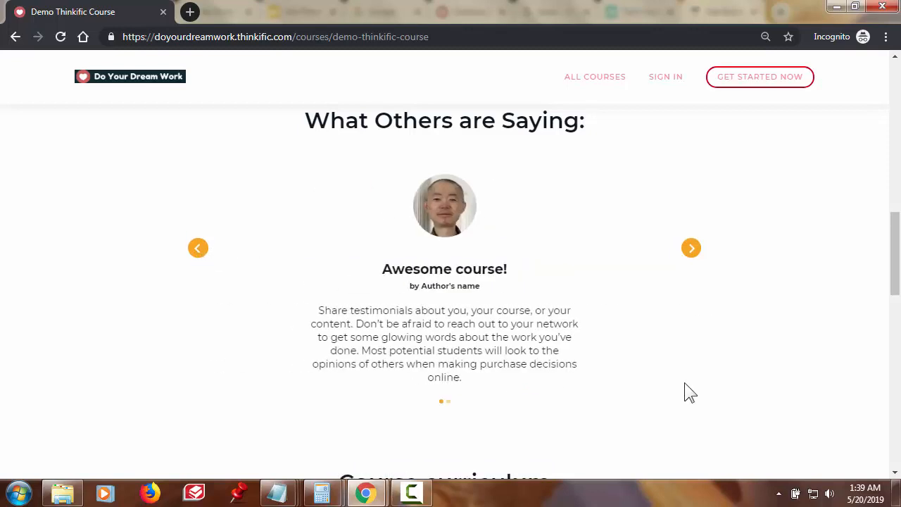
Review the rest of the published page, covering the course curriculum, pricing offer, FAQ and footer.
scroll(685, 385, down, 4)
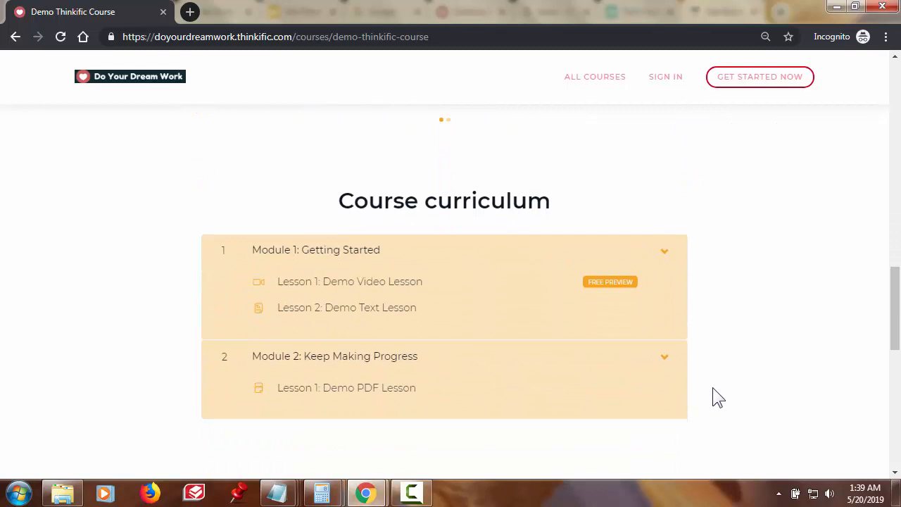
scroll(717, 397, down, 1)
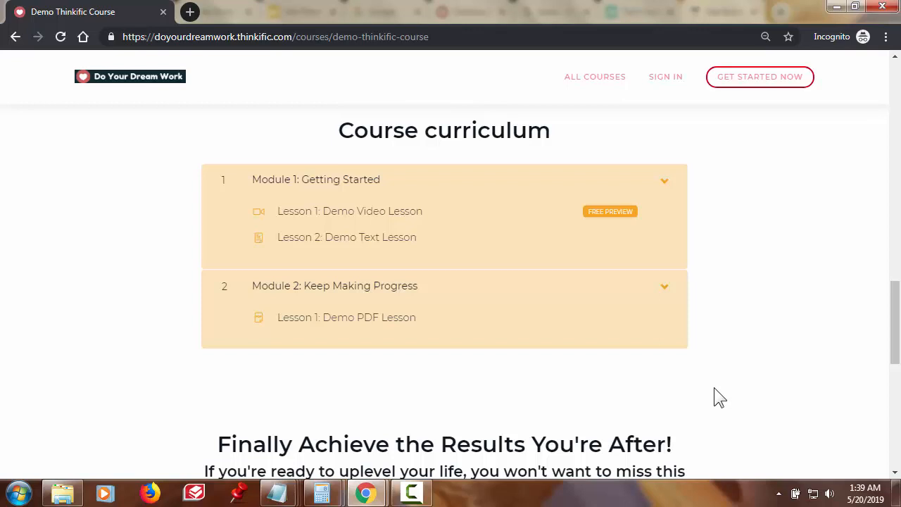
scroll(714, 388, down, 3)
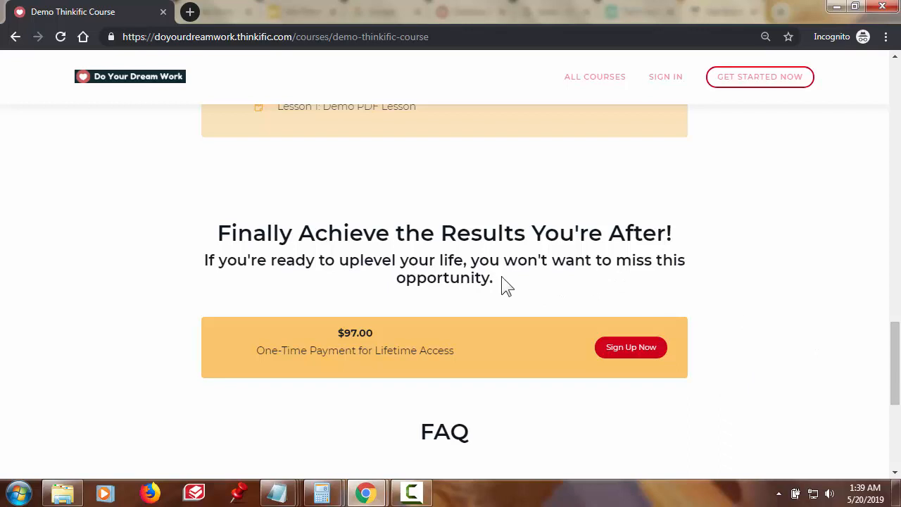
scroll(517, 369, down, 1)
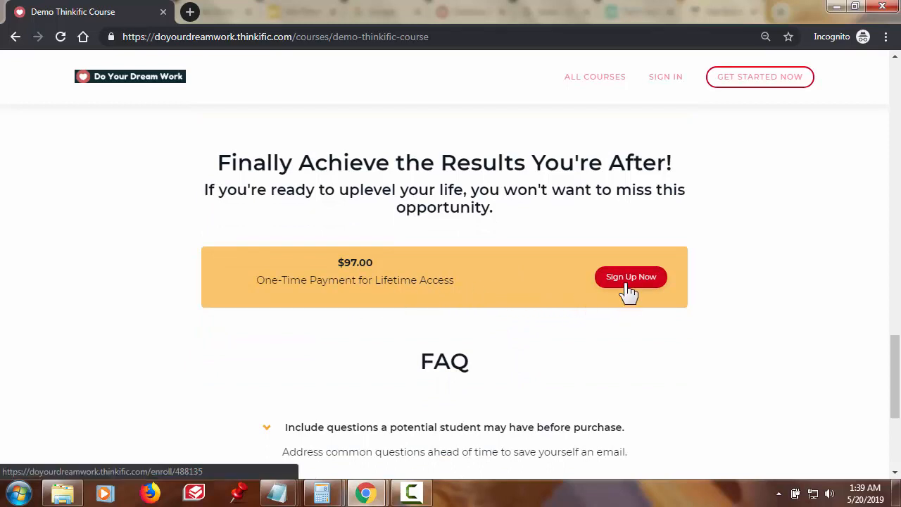
scroll(629, 292, down, 2)
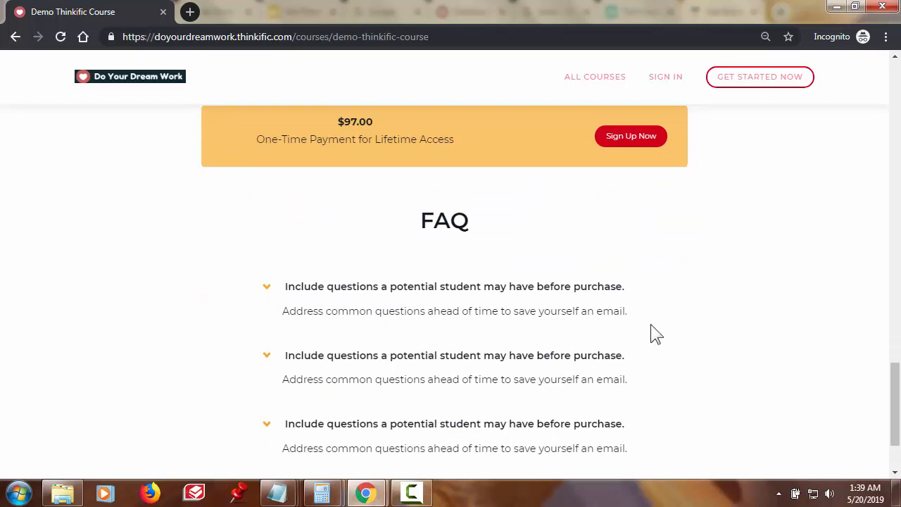
scroll(655, 334, down, 2)
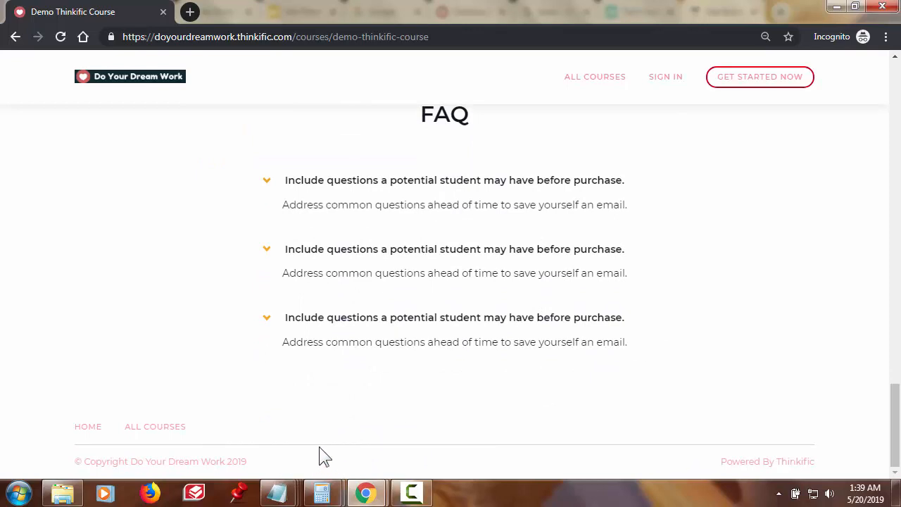
scroll(465, 403, up, 1)
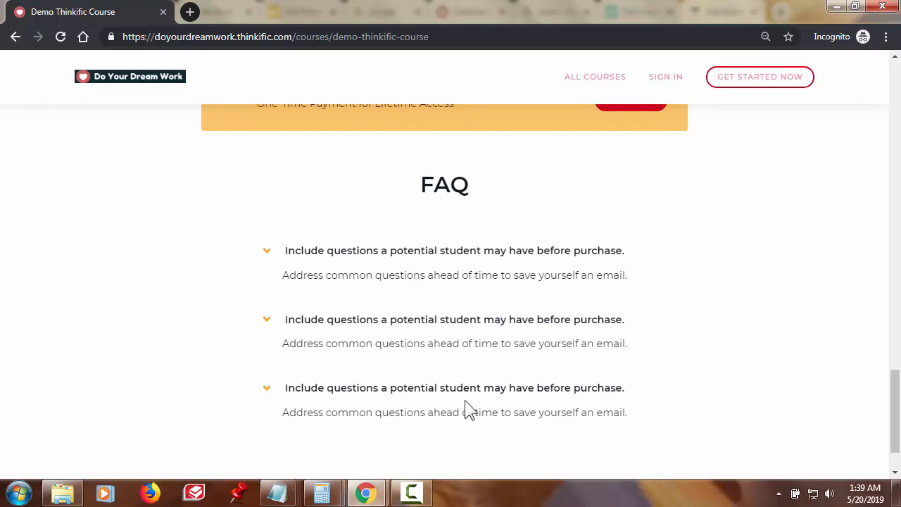
scroll(465, 402, down, 1)
scroll(466, 410, up, 2)
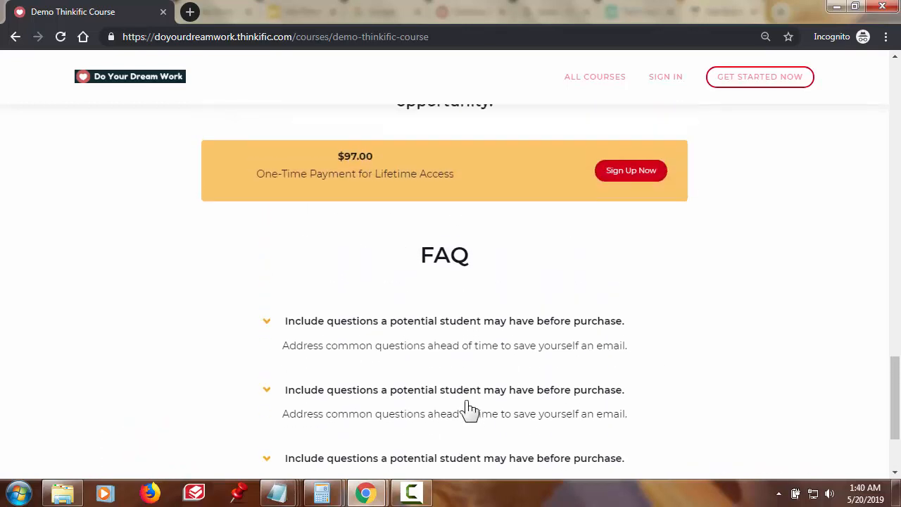
Check the checkout page behind the pricing section's Sign Up Now option and return to the course page.
scroll(465, 407, up, 7)
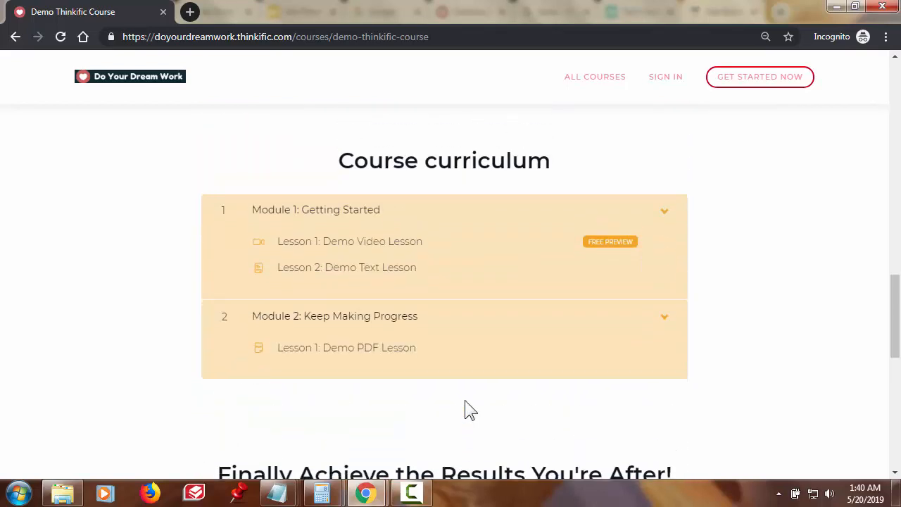
scroll(464, 400, down, 4)
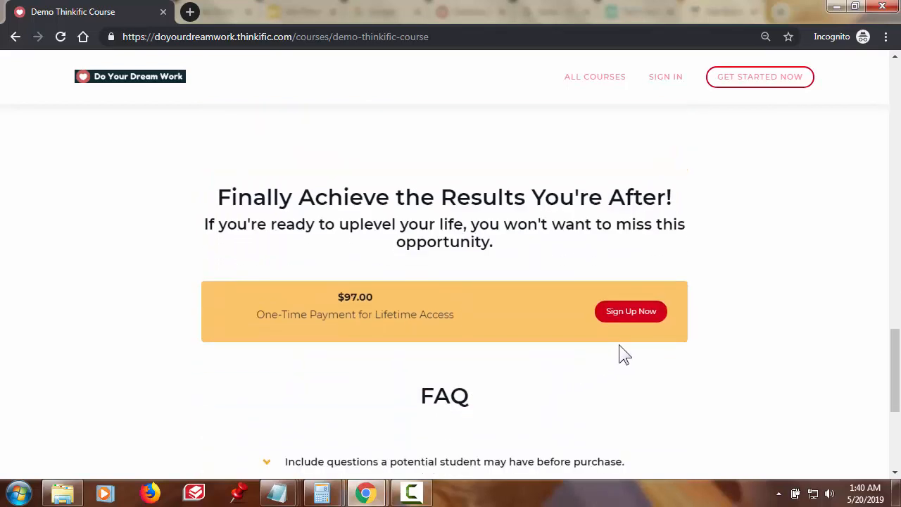
click(636, 318)
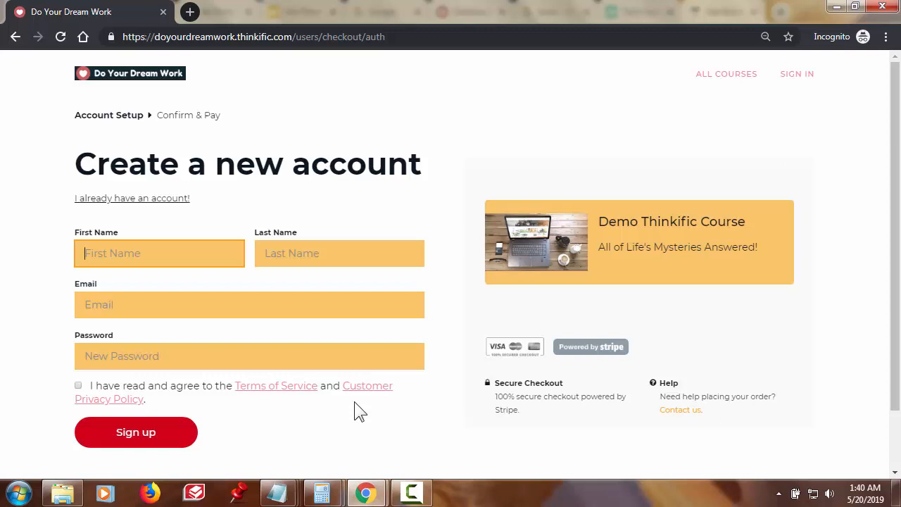
key(alt+Left)
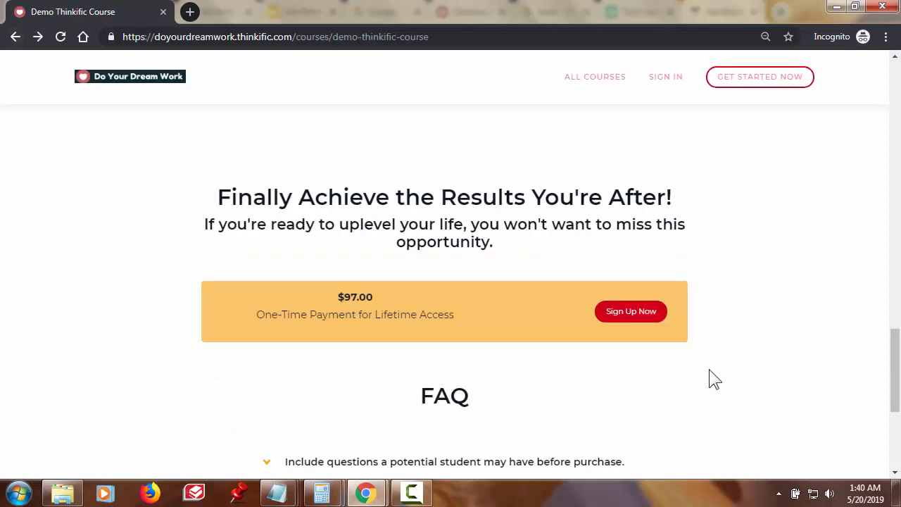
Return to the course page's banner and open the Free Preview.
scroll(744, 372, up, 10)
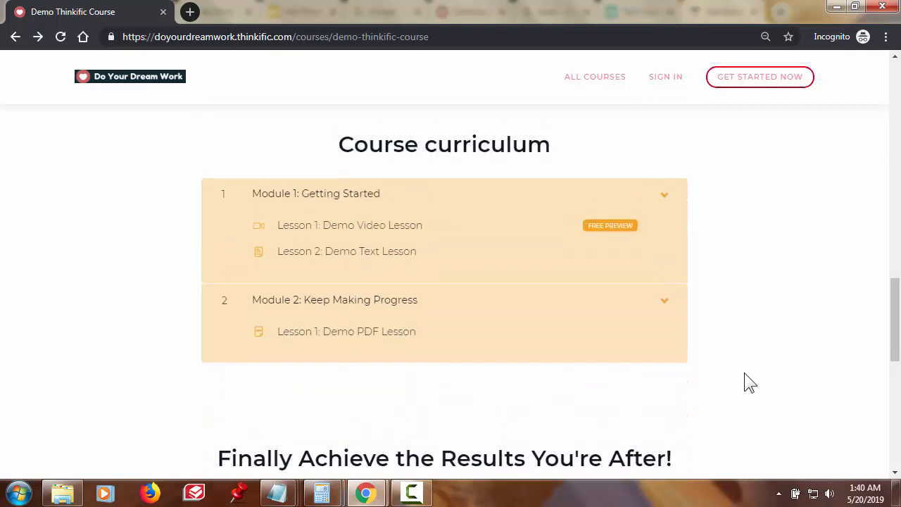
scroll(745, 373, up, 10)
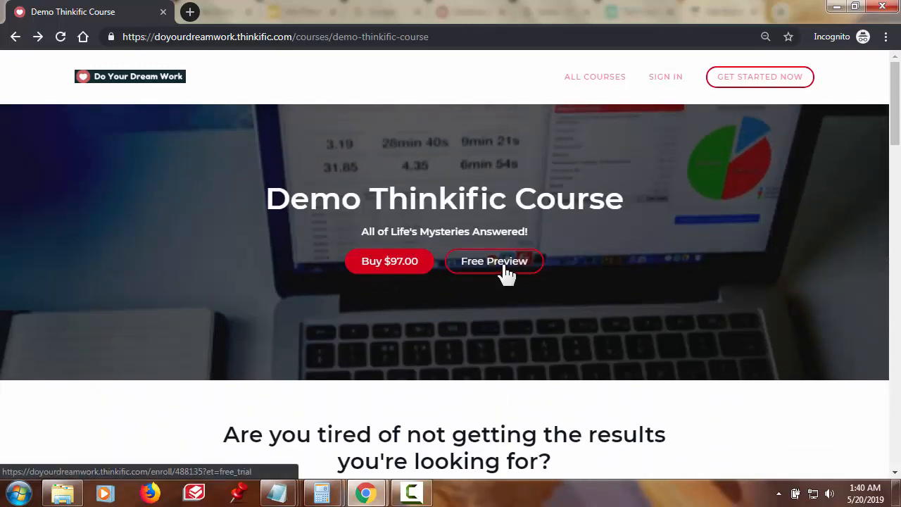
click(506, 268)
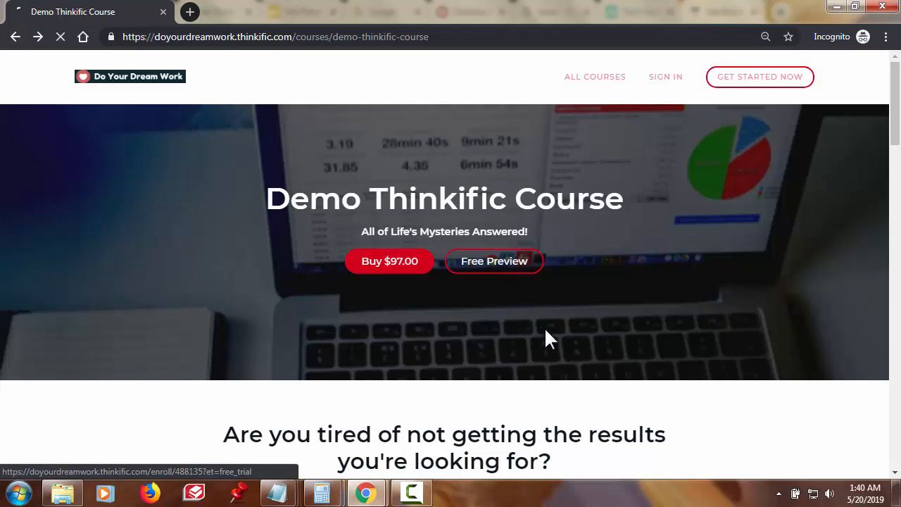